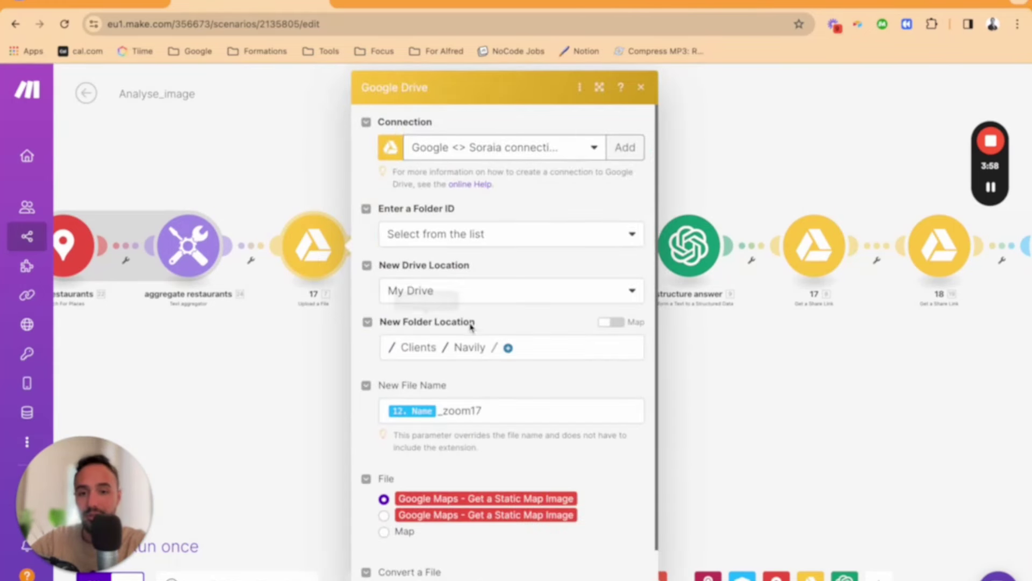
# Review the folder location, file name and source file settings of the first Google Drive upload module, 17.
pyautogui.click(295, 350)
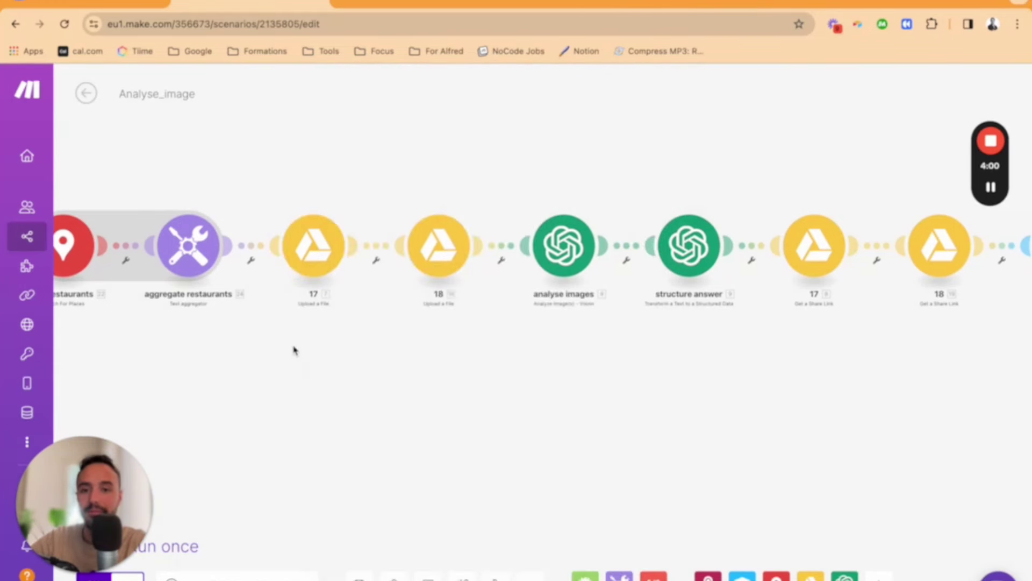
pyautogui.click(323, 244)
pyautogui.scroll(-1, 526, 411)
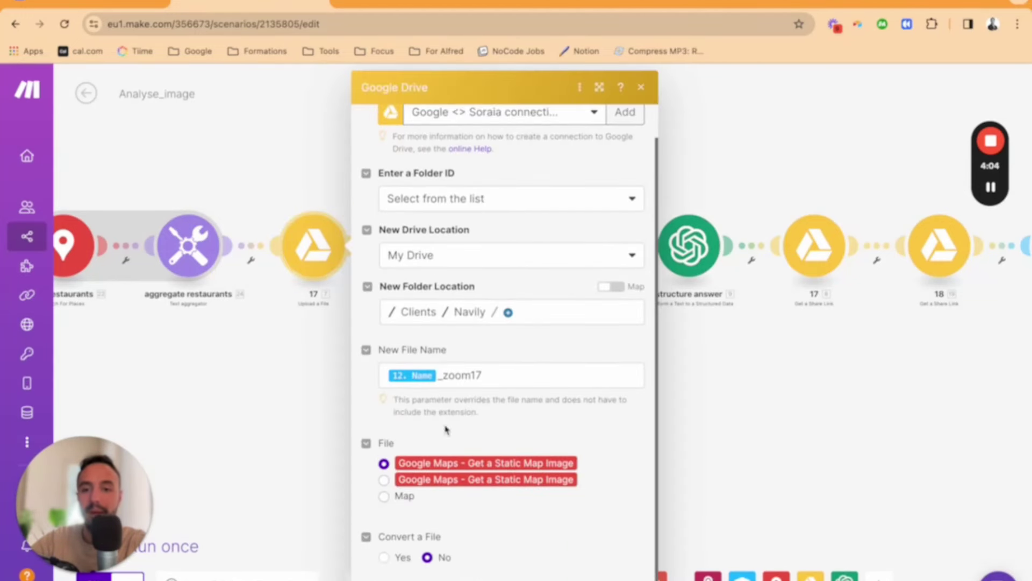
pyautogui.click(296, 410)
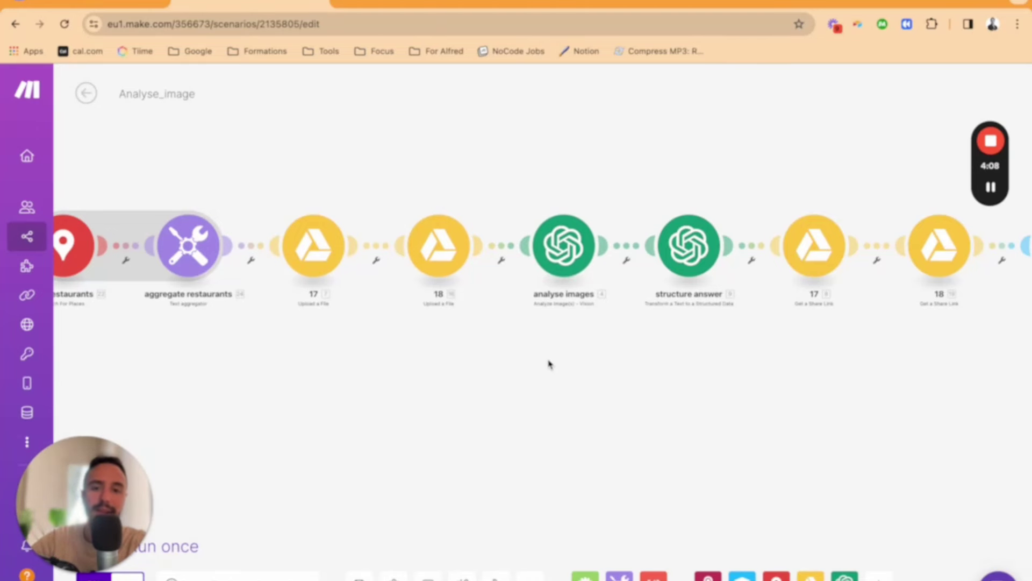
# Open the analyse images module's settings and skim its satellite image analysis prompt from start to end.
pyautogui.moveTo(550, 359); pyautogui.dragTo(213, 367)
pyautogui.click(231, 245)
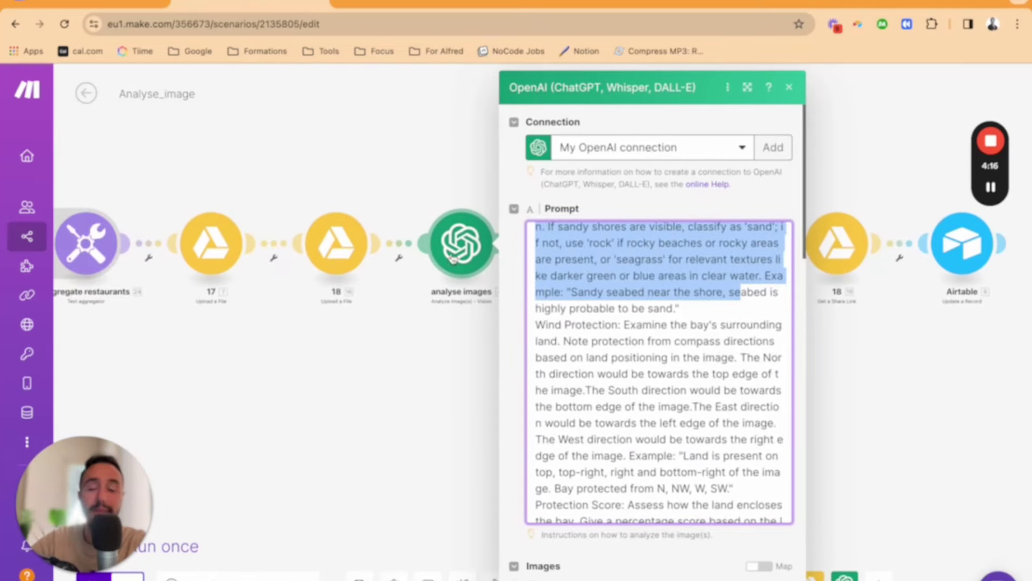
pyautogui.scroll(-15, 601, 328)
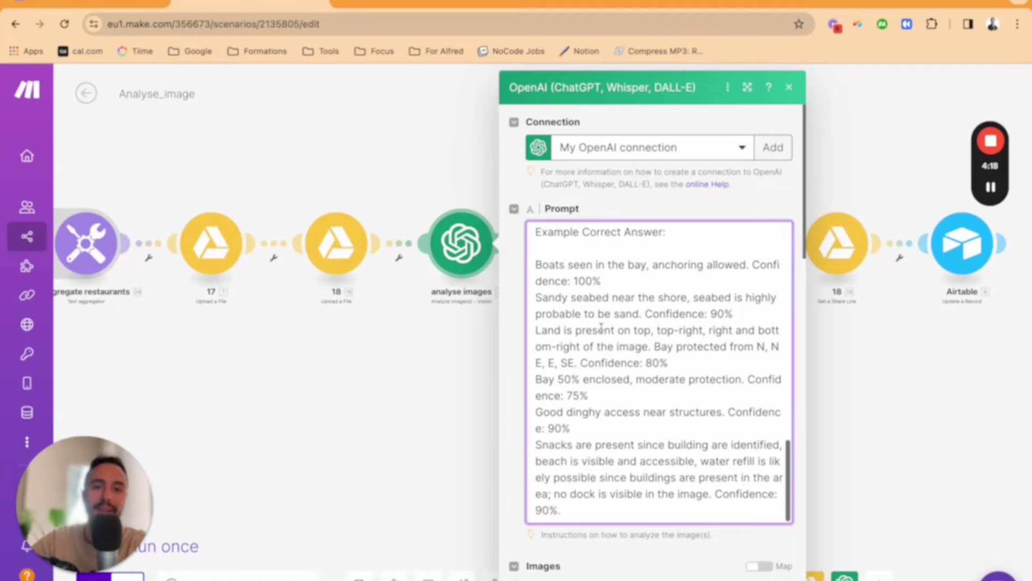
pyautogui.scroll(8, 603, 330)
pyautogui.scroll(10, 602, 334)
pyautogui.hotkey('ctrl', 'a')
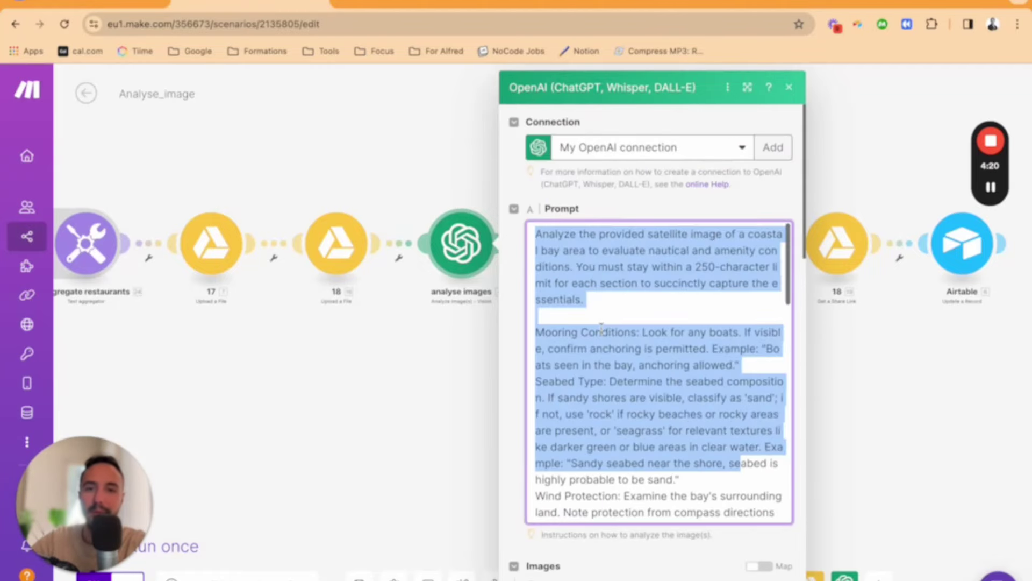
pyautogui.click(597, 301)
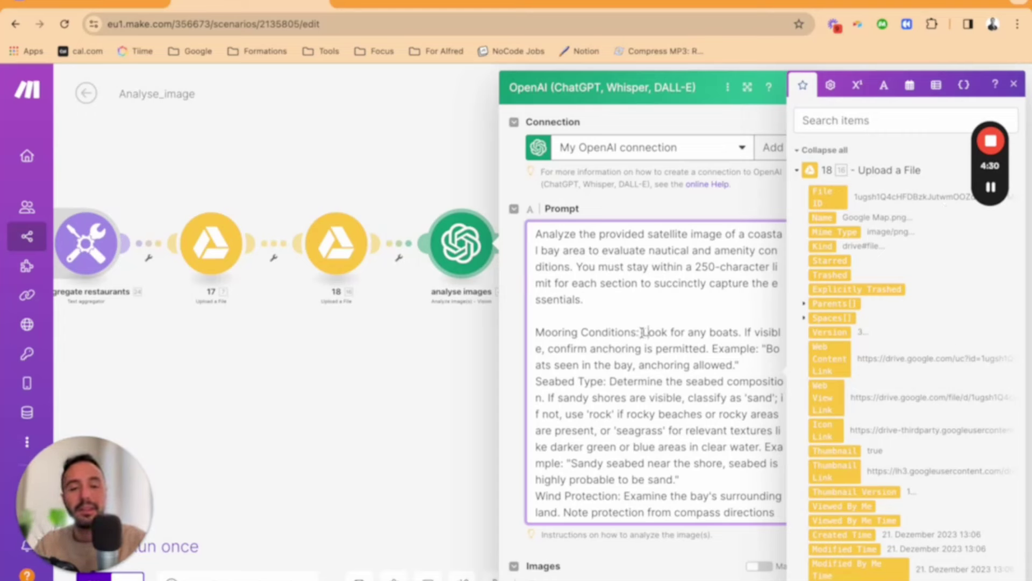
# Read the prompt's instructions on mooring conditions, seabed type, wind protection, protection score, dinghy accessibility and amenities.
pyautogui.moveTo(643, 332); pyautogui.dragTo(747, 333)
pyautogui.scroll(-2, 704, 402)
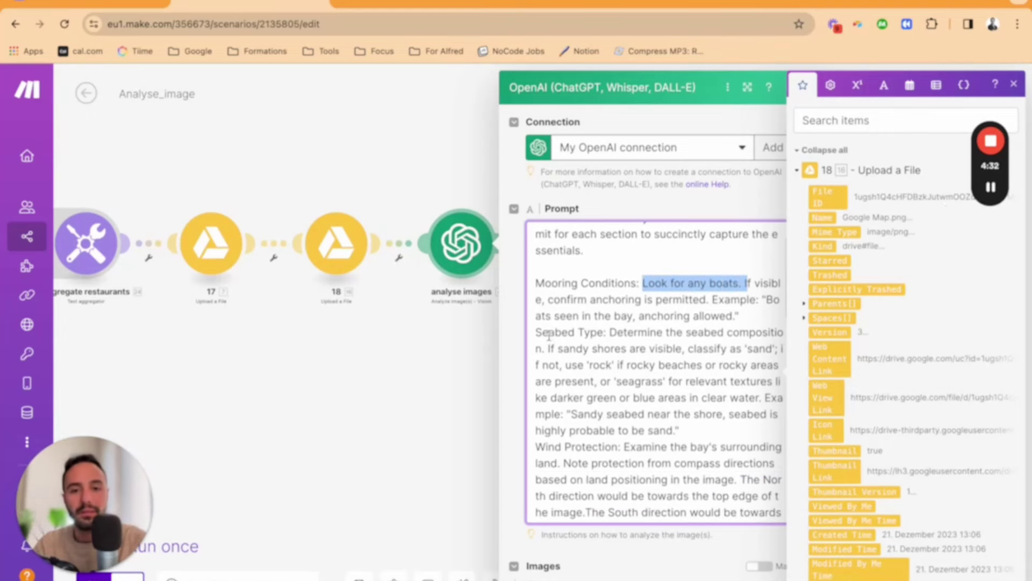
pyautogui.moveTo(549, 332); pyautogui.dragTo(695, 399)
pyautogui.scroll(-3, 695, 401)
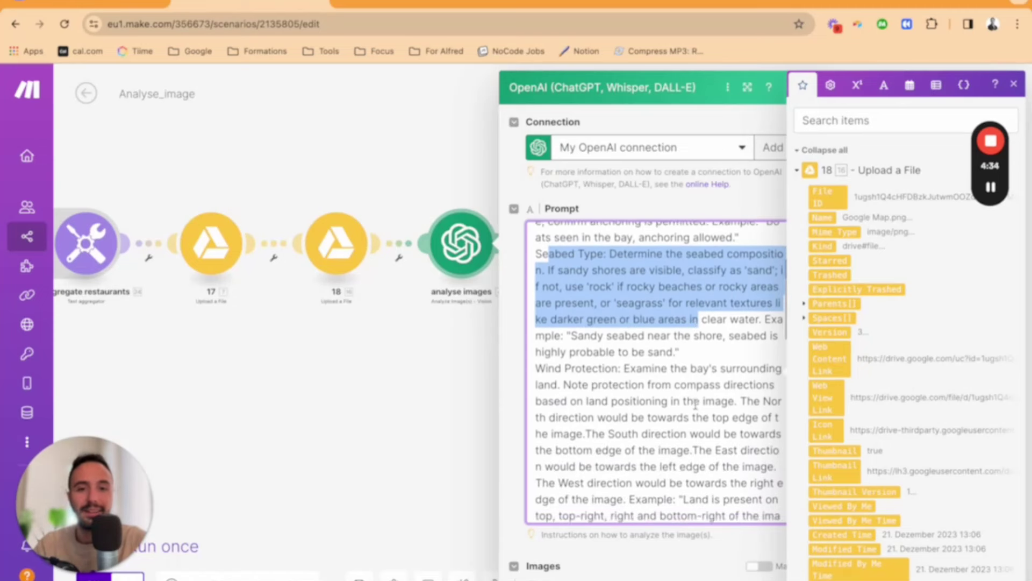
pyautogui.scroll(-3, 695, 405)
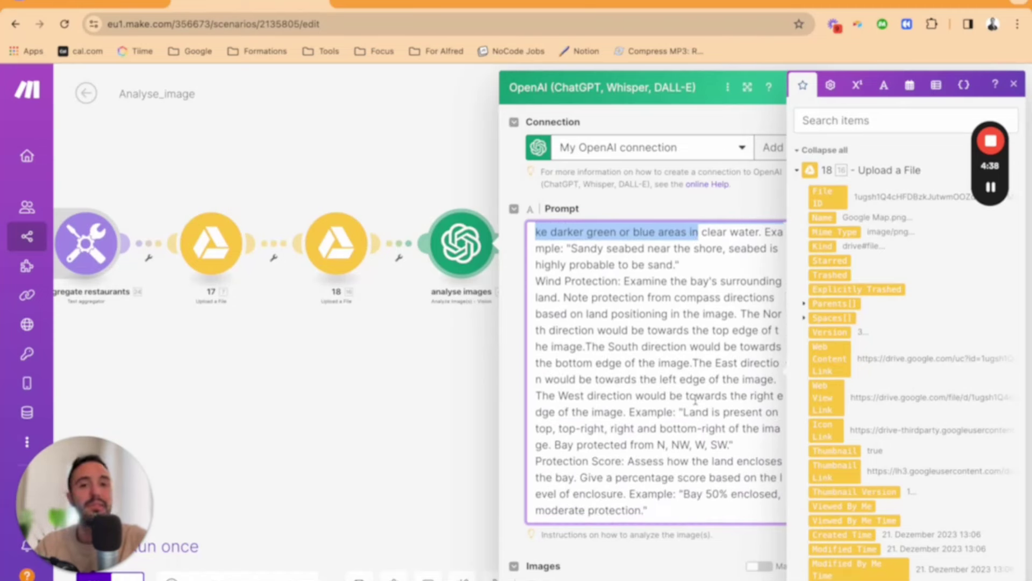
pyautogui.scroll(-2, 655, 323)
pyautogui.scroll(-1, 601, 356)
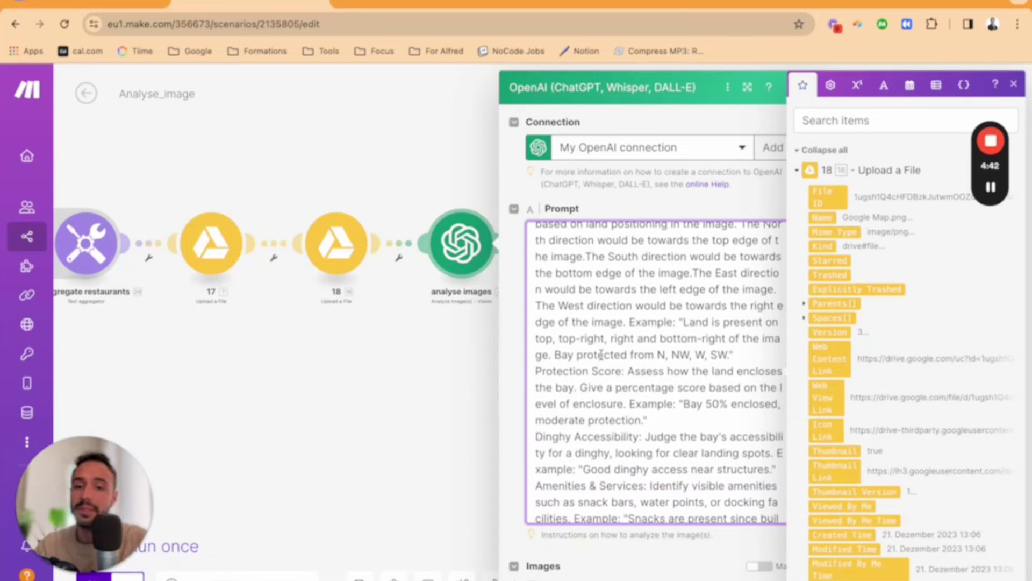
pyautogui.scroll(-2, 601, 355)
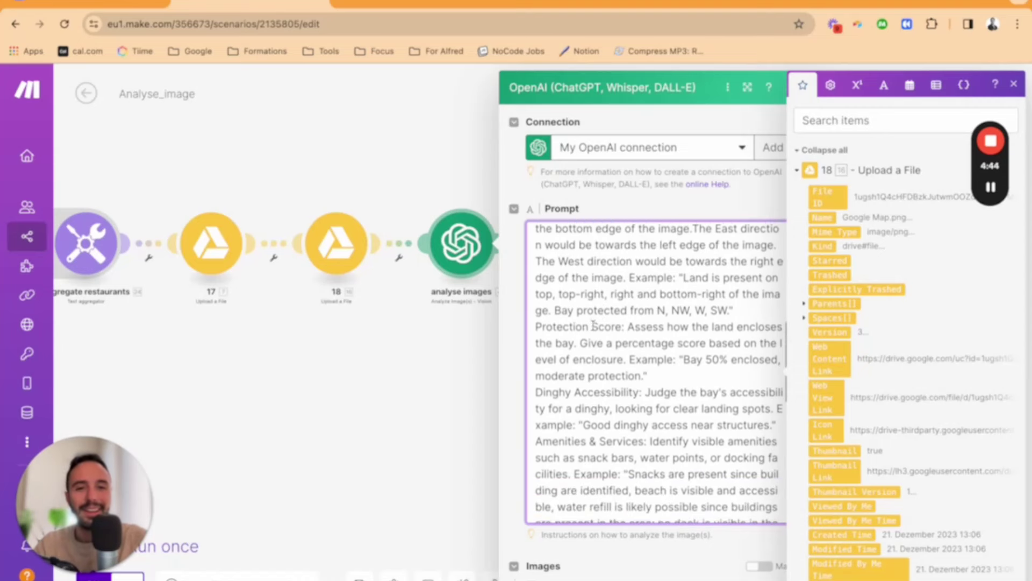
pyautogui.scroll(-4, 594, 326)
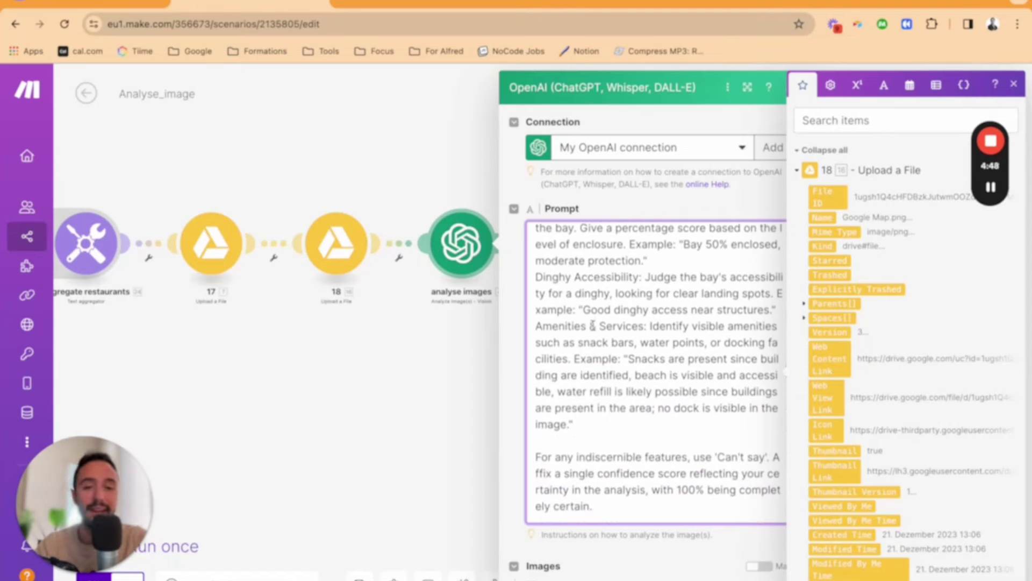
# Examine the confidence score instruction and the Example Correct Answer section at the end of the image analysis prompt.
pyautogui.scroll(-9, 652, 346)
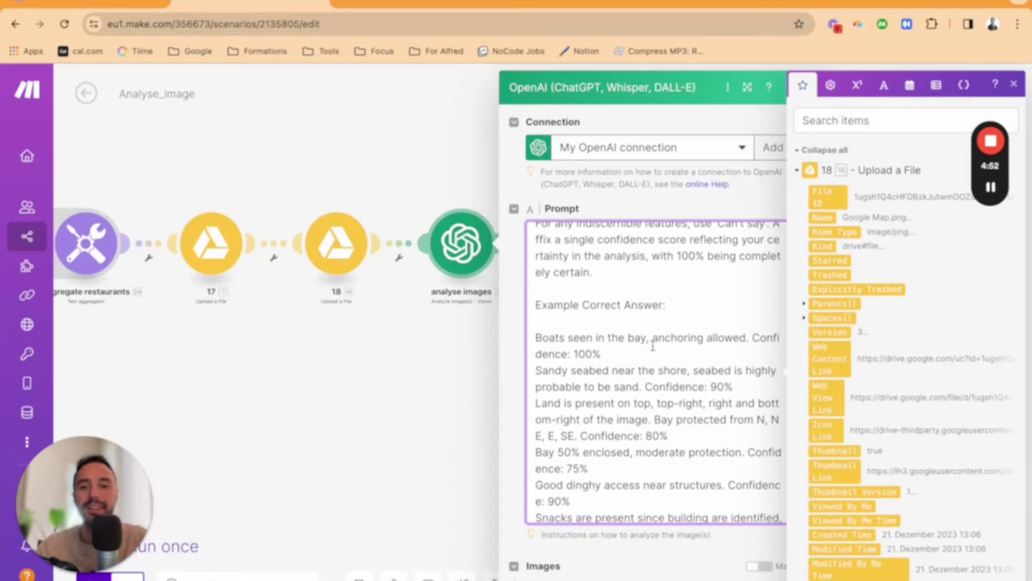
pyautogui.scroll(-2, 653, 345)
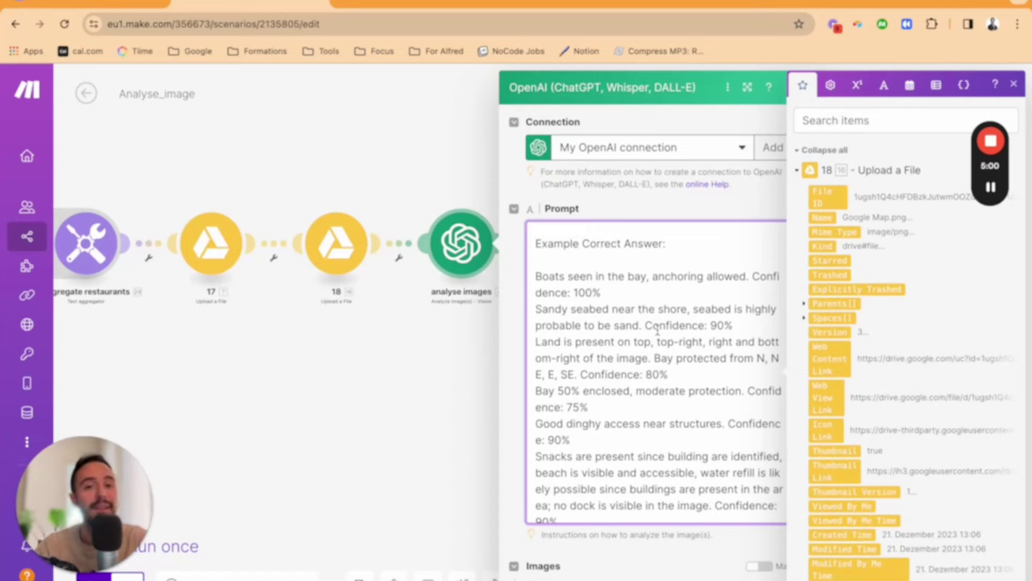
pyautogui.doubleClick(551, 249)
pyautogui.moveTo(552, 249); pyautogui.dragTo(589, 407)
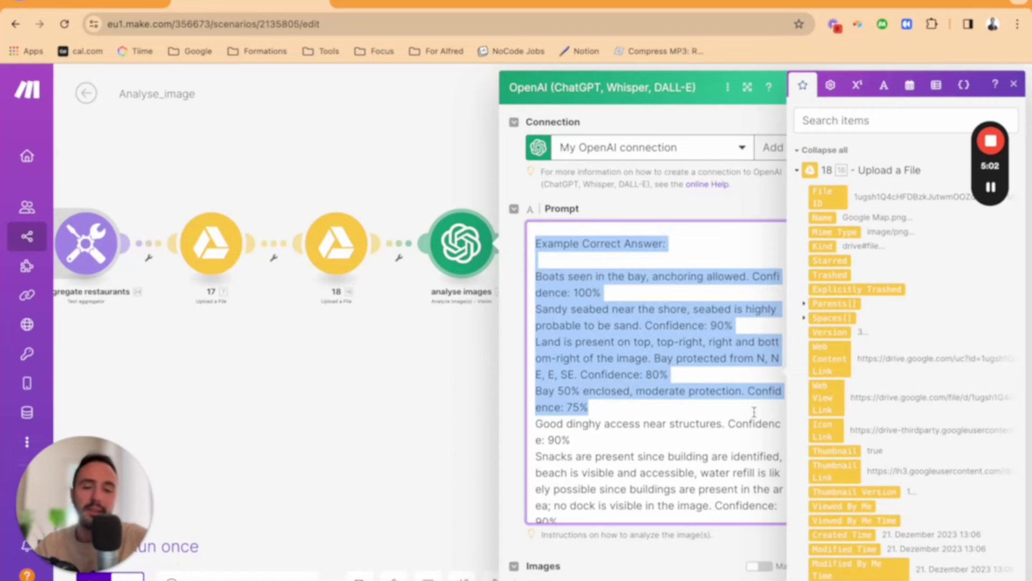
pyautogui.scroll(-1, 584, 264)
pyautogui.click(594, 281)
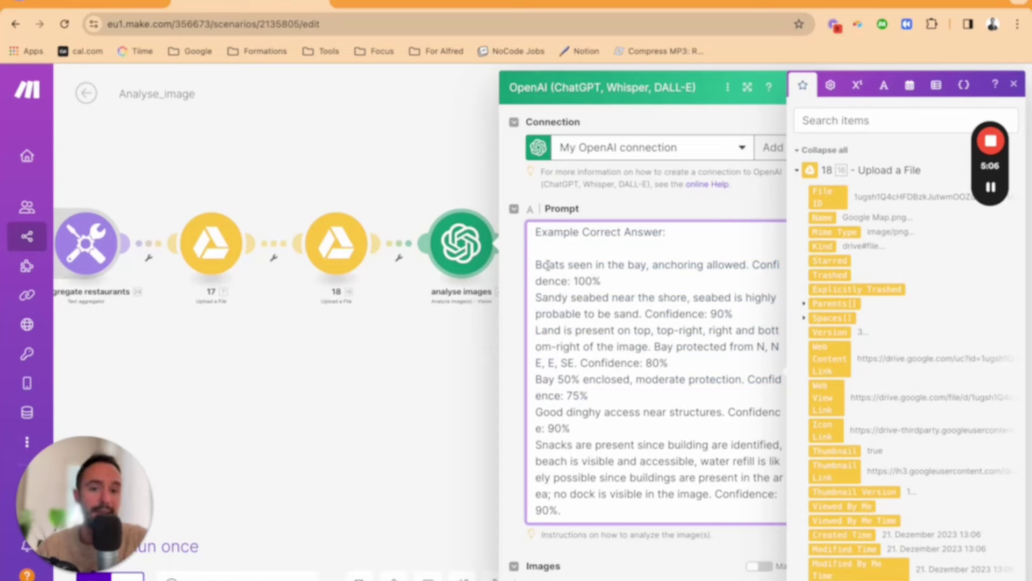
pyautogui.moveTo(547, 265); pyautogui.dragTo(790, 483)
pyautogui.click(707, 446)
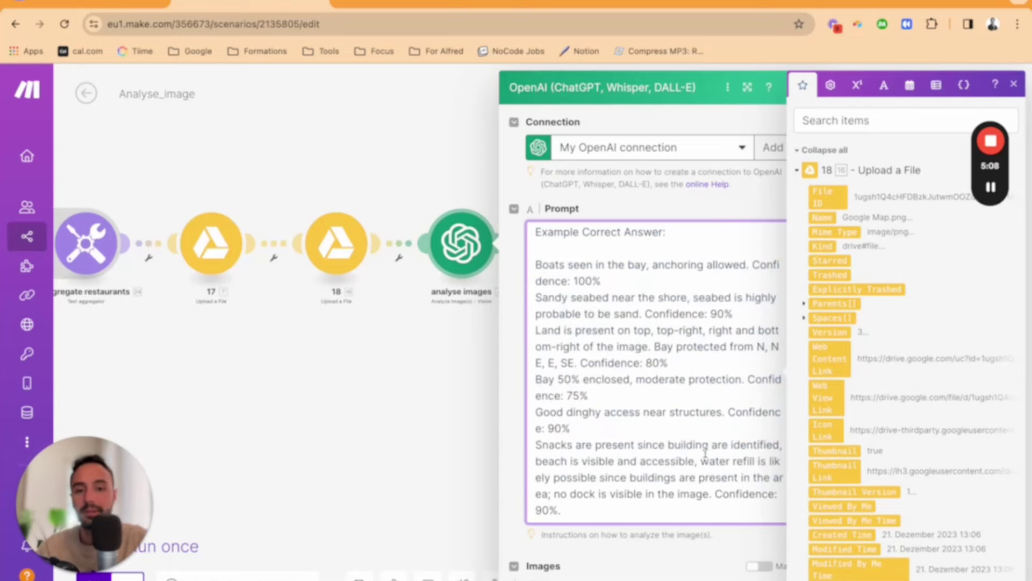
# Check the two image file inputs and the available vision models in the analyse images module.
pyautogui.scroll(-6, 590, 432)
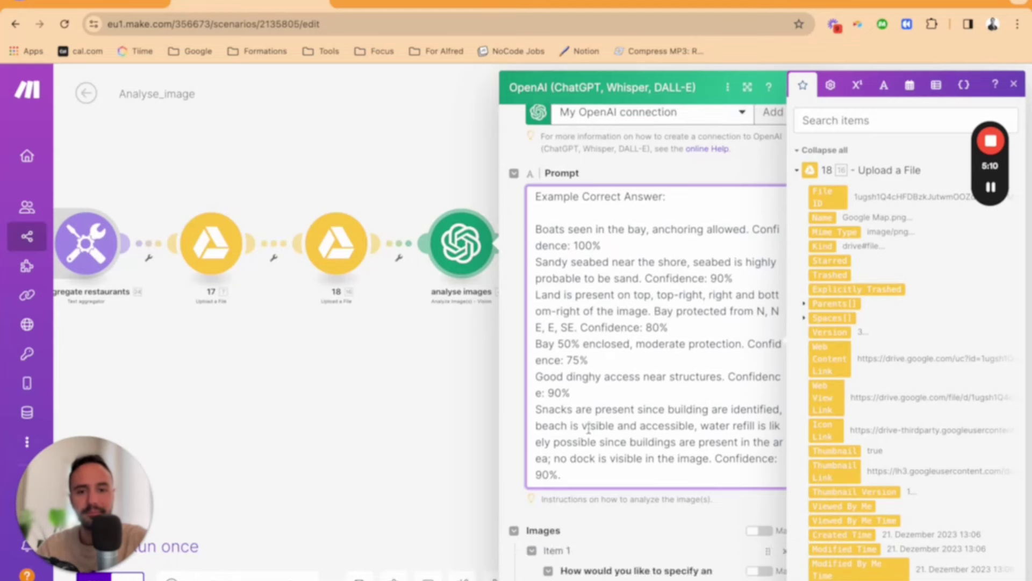
pyautogui.scroll(-4, 603, 376)
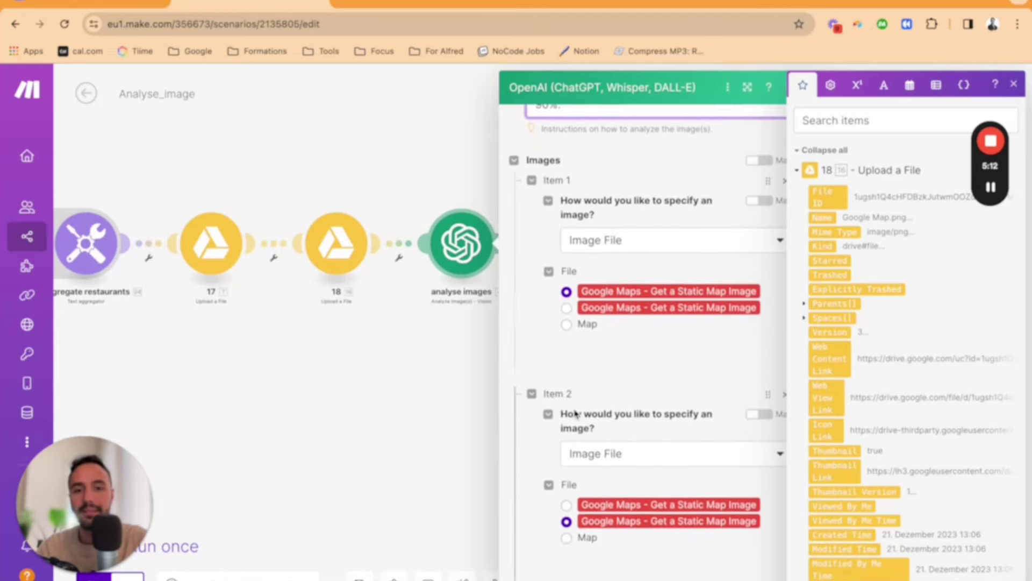
pyautogui.click(589, 379)
pyautogui.scroll(-3, 571, 521)
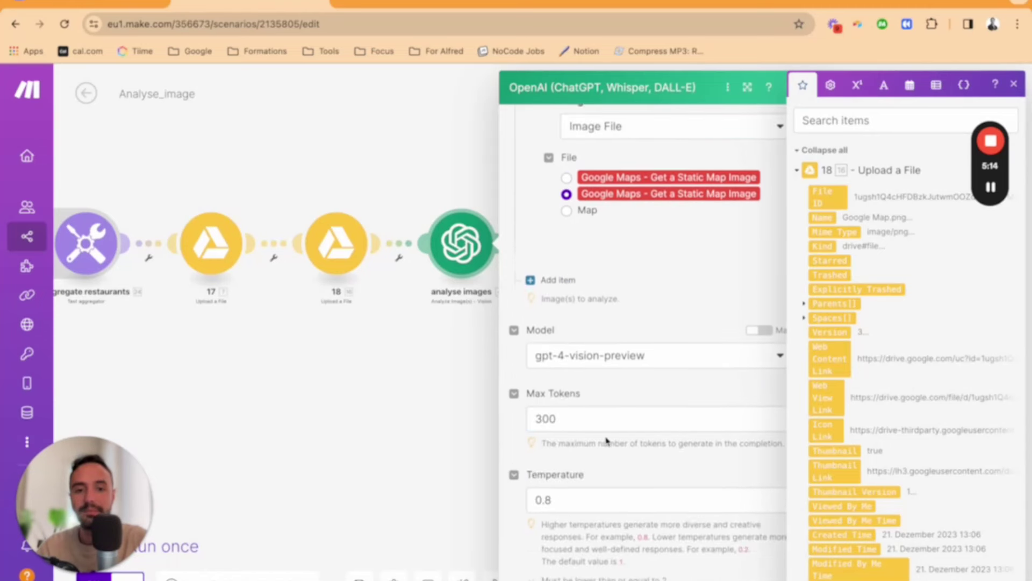
pyautogui.click(613, 361)
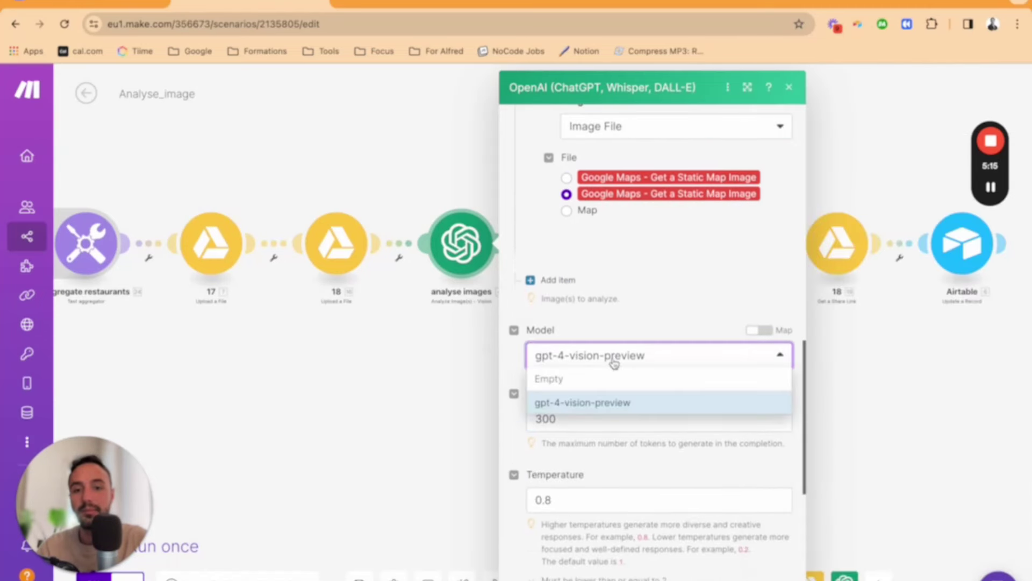
pyautogui.click(636, 330)
# Check the Temperature setting of the analyse images module, then close its settings without changes.
pyautogui.scroll(-5, 591, 295)
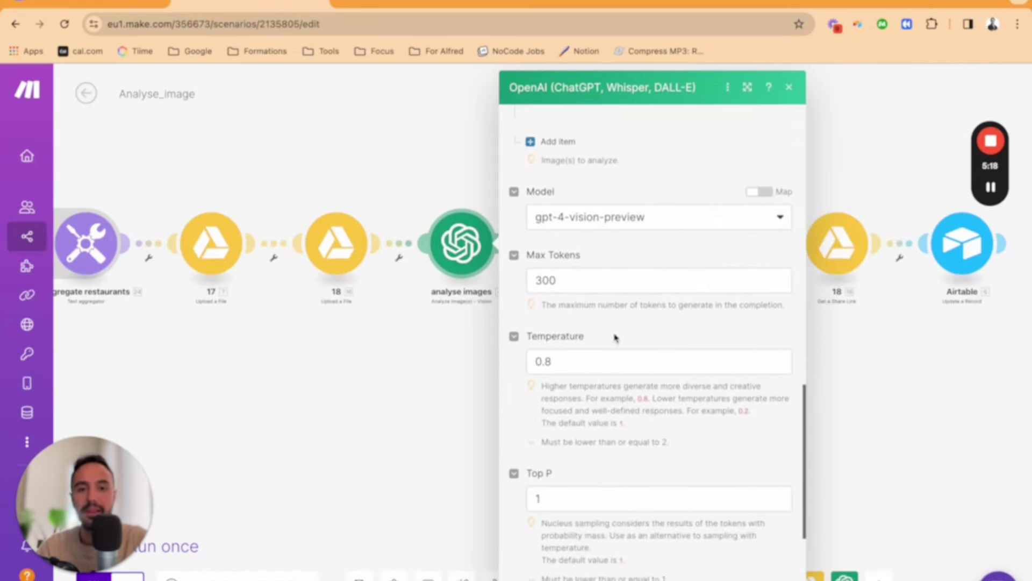
pyautogui.moveTo(568, 219); pyautogui.dragTo(515, 222)
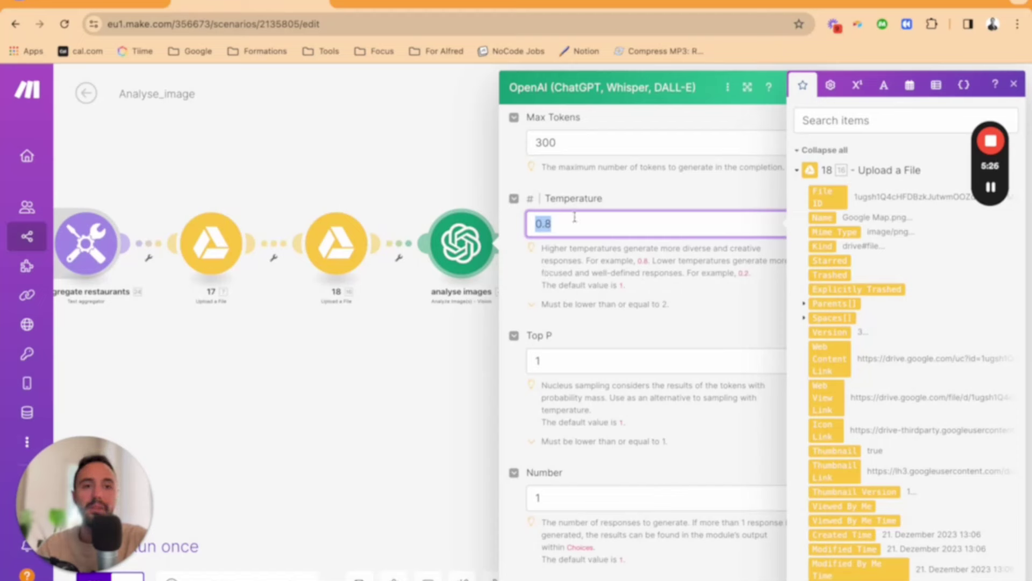
pyautogui.click(589, 226)
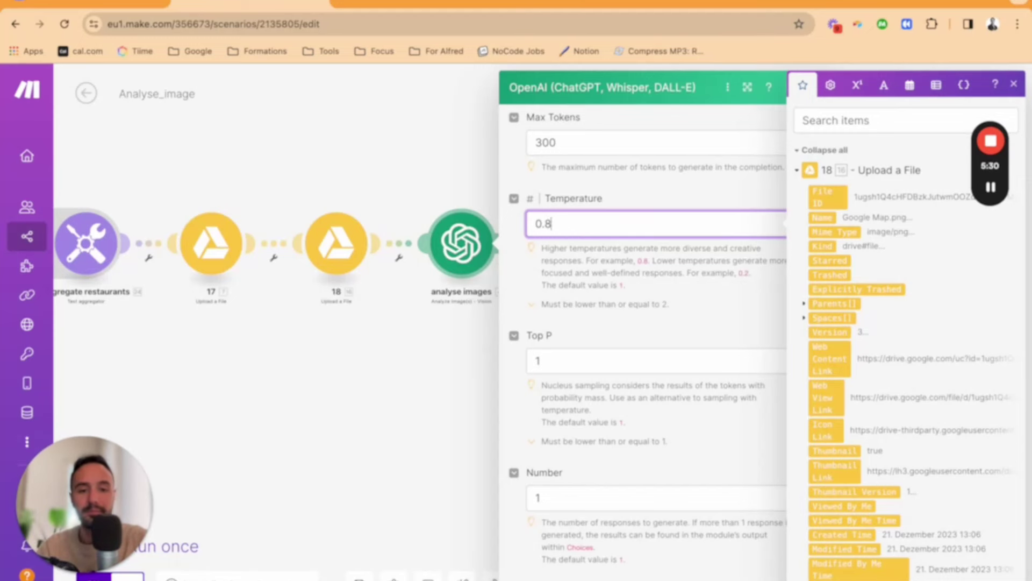
pyautogui.press('Escape')
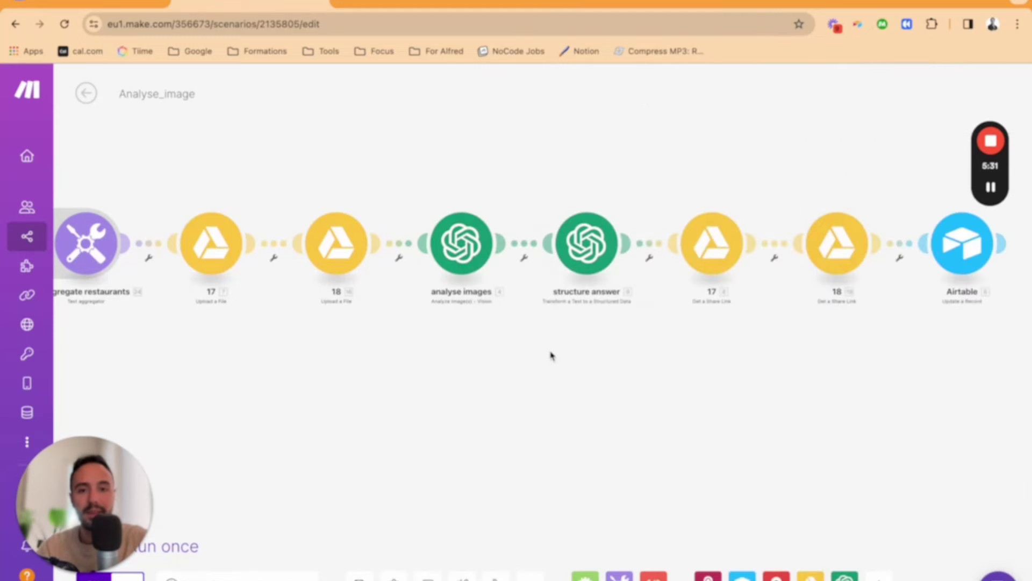
# Open the structure answer module and review its model, Text to Parse mapping and parsing prompt.
pyautogui.click(578, 242)
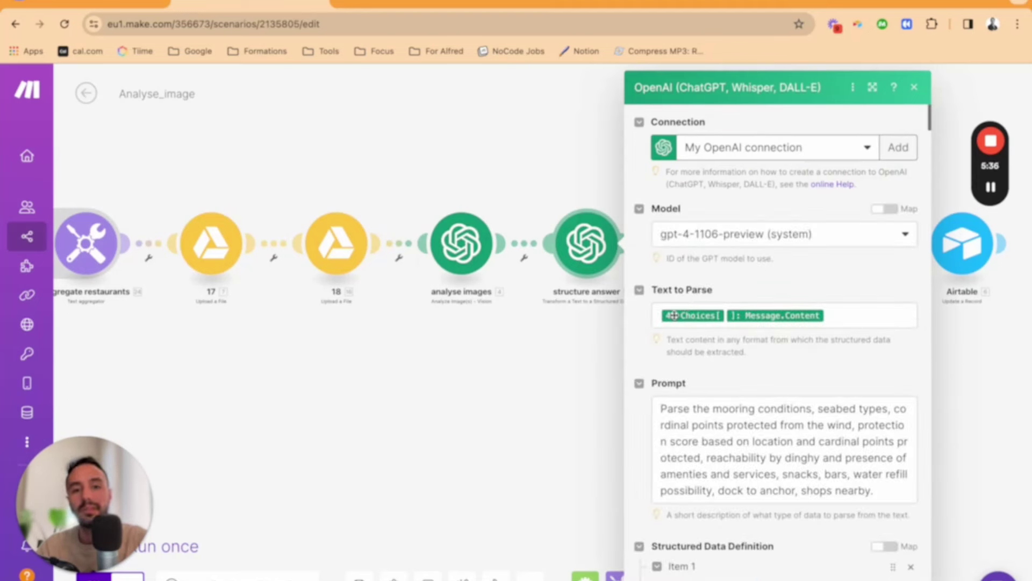
pyautogui.click(674, 315)
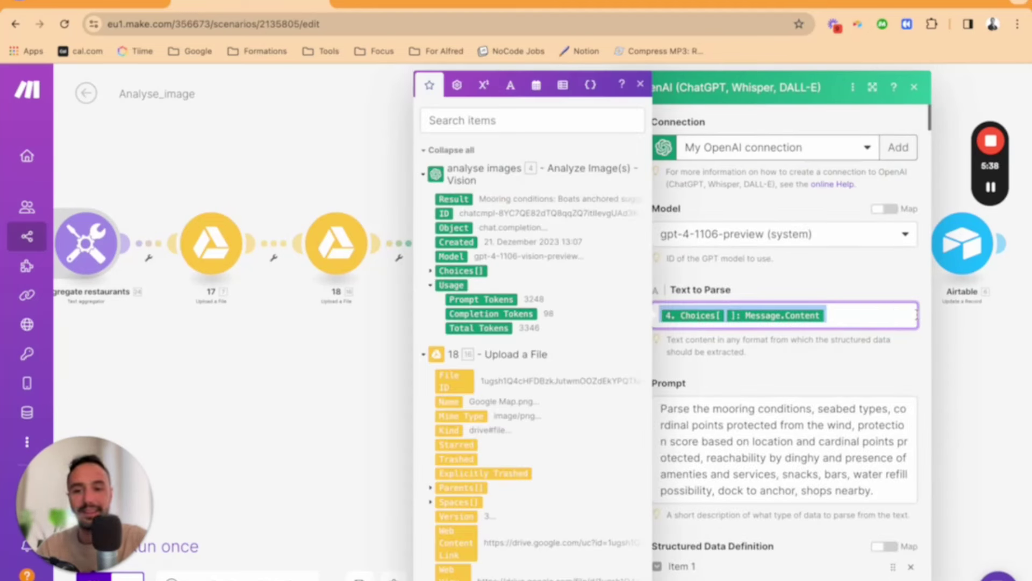
pyautogui.scroll(-1, 826, 372)
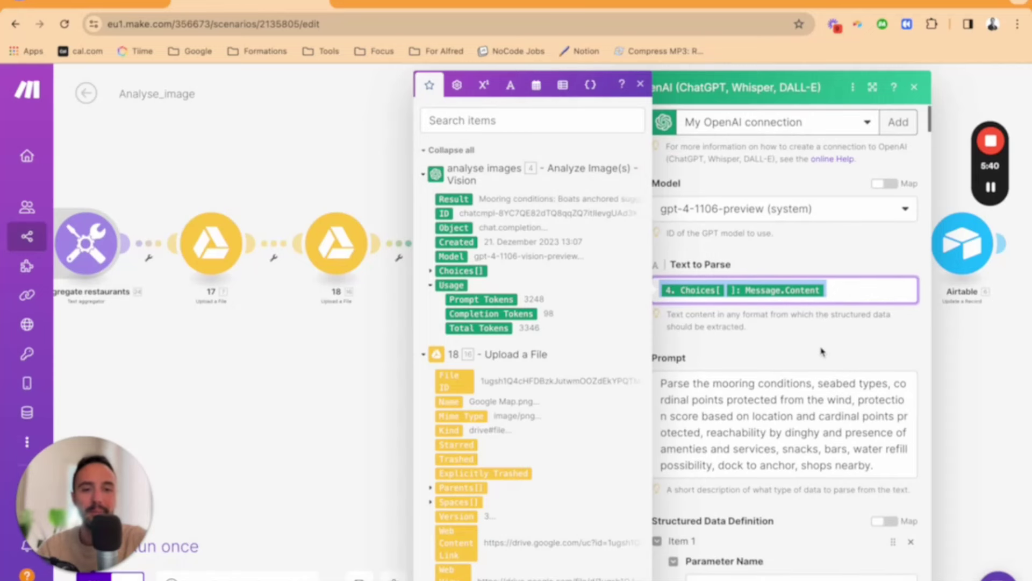
pyautogui.click(821, 351)
pyautogui.scroll(-8, 751, 194)
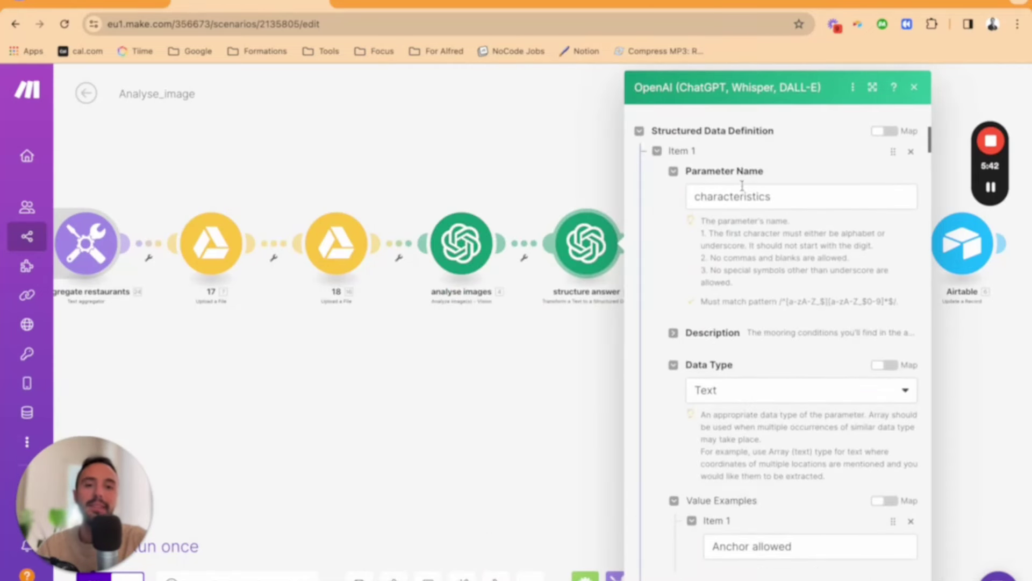
# Examine the structure answer module's data definition items, collapsing the characteristics item and the seabed_type details, and close the module.
pyautogui.click(657, 151)
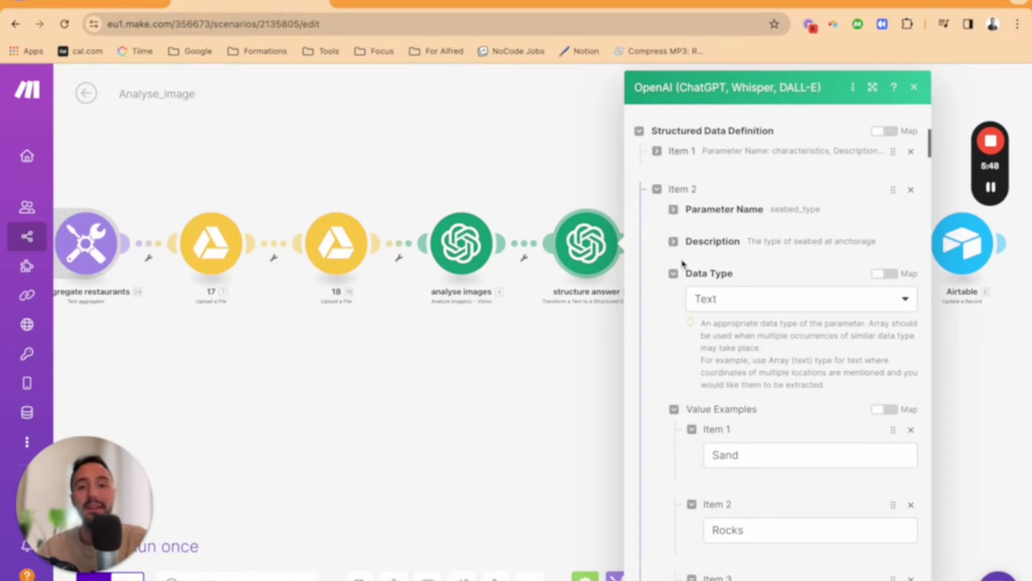
pyautogui.click(673, 273)
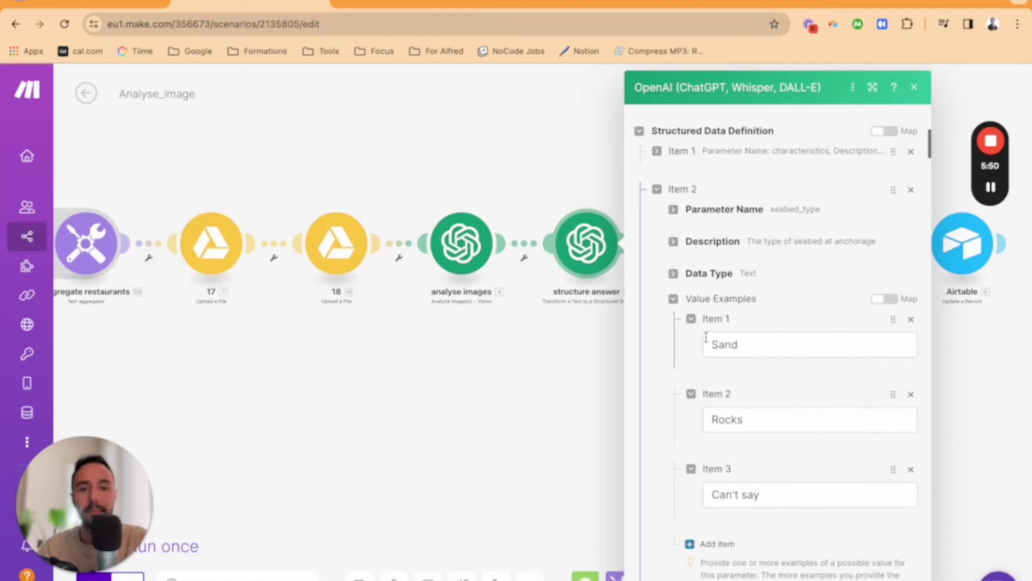
pyautogui.click(674, 299)
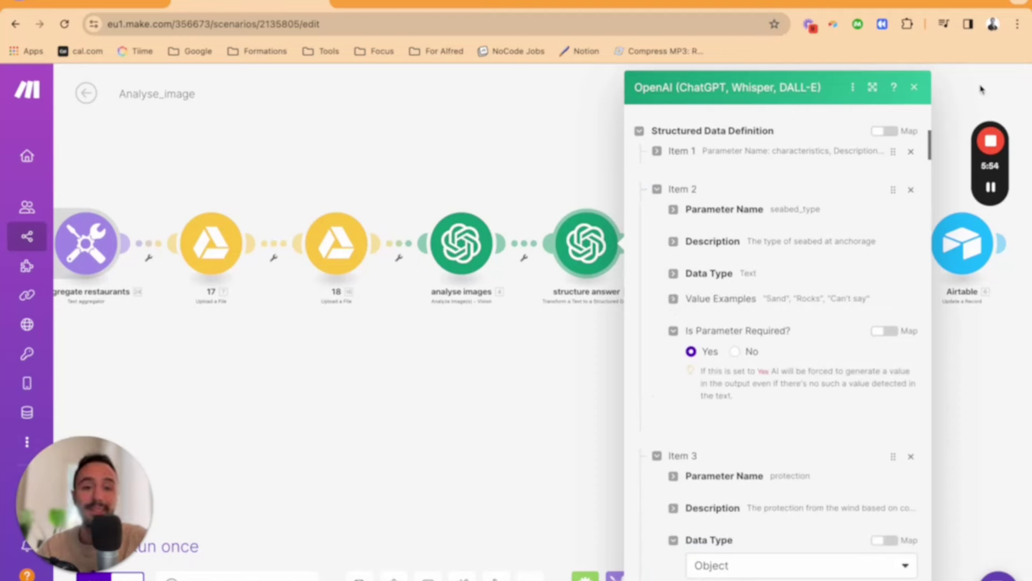
pyautogui.scroll(-8, 703, 461)
pyautogui.click(914, 87)
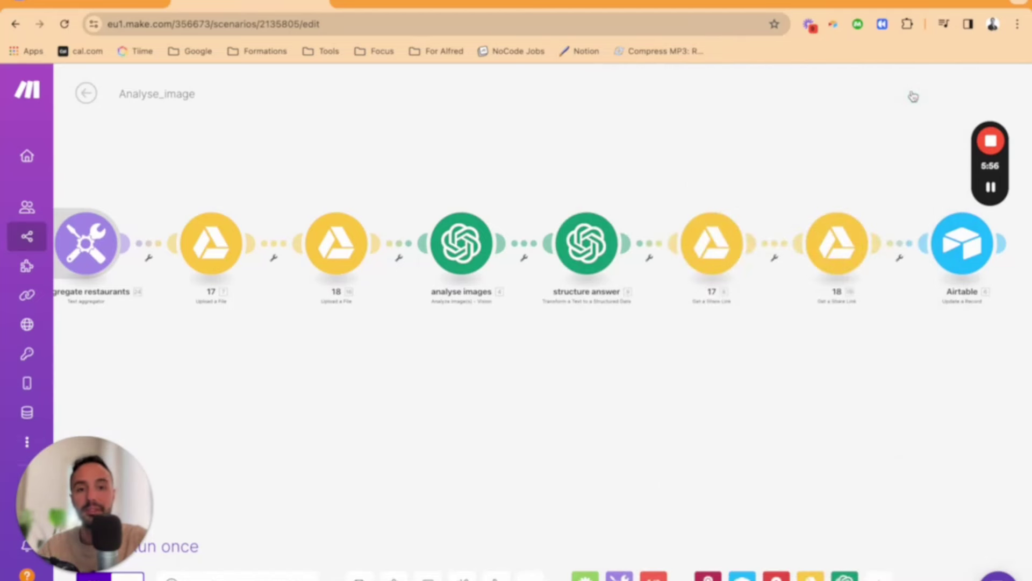
pyautogui.scroll(-3, 766, 301)
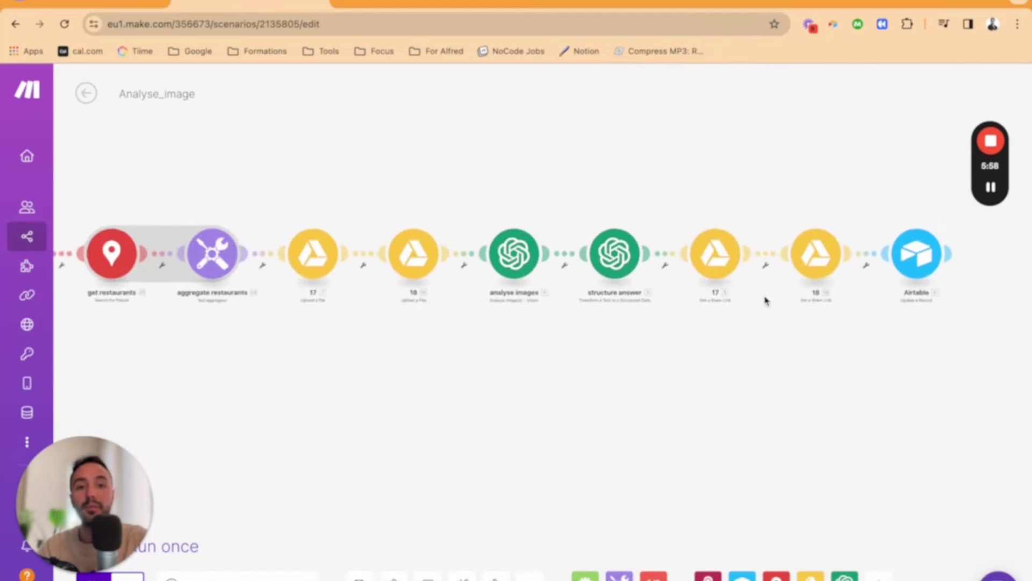
# Open the final Airtable module and review its Base, Table, Record ID and Record field mappings.
pyautogui.moveTo(766, 301); pyautogui.dragTo(595, 348)
pyautogui.scroll(2, 595, 348)
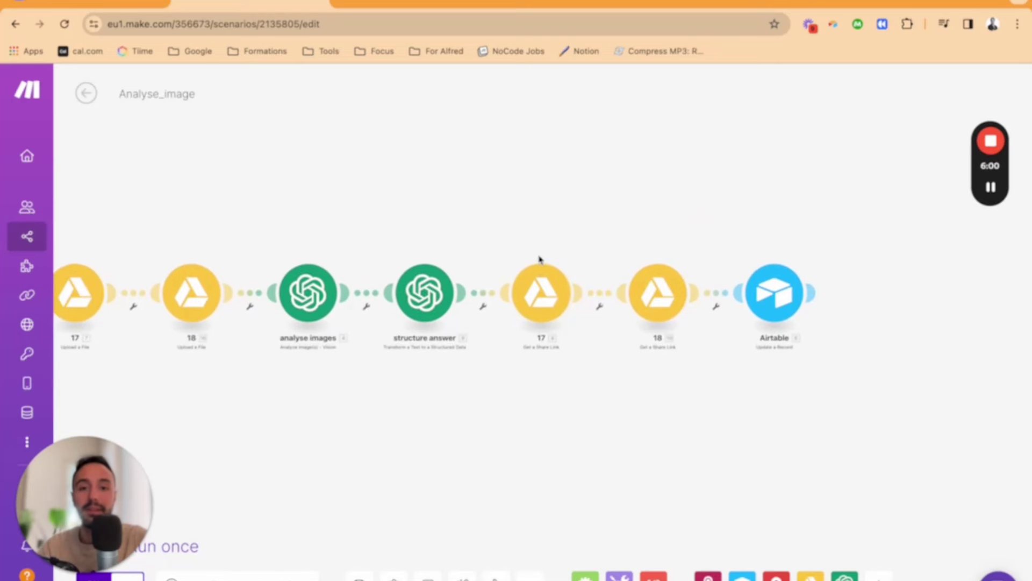
pyautogui.click(766, 299)
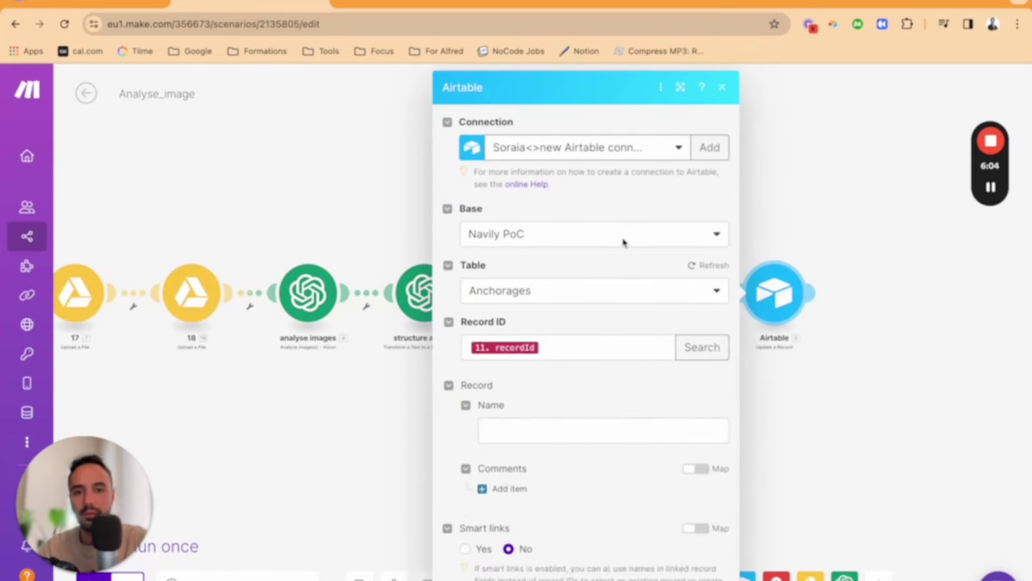
pyautogui.scroll(-3, 535, 330)
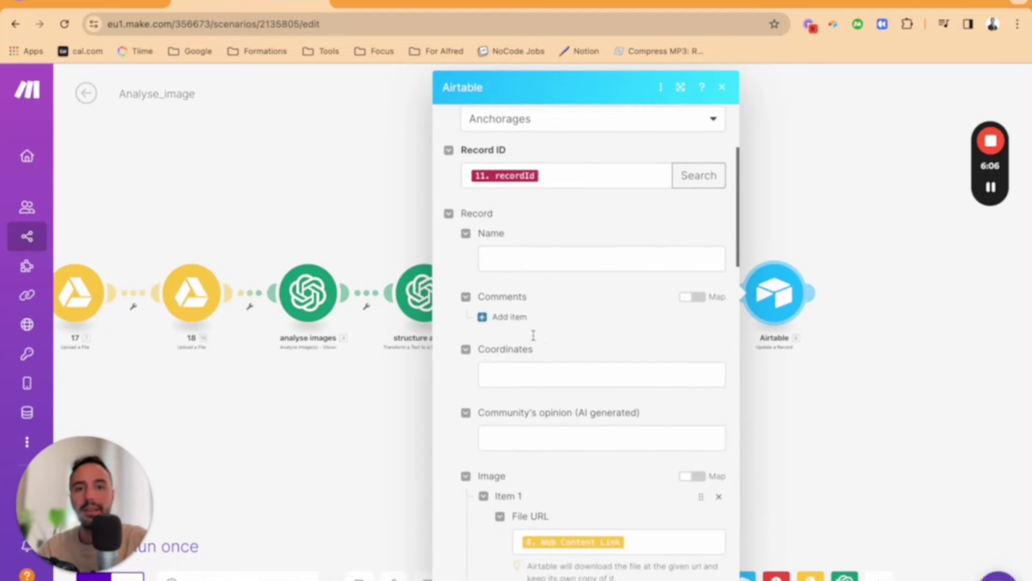
pyautogui.scroll(-1, 534, 335)
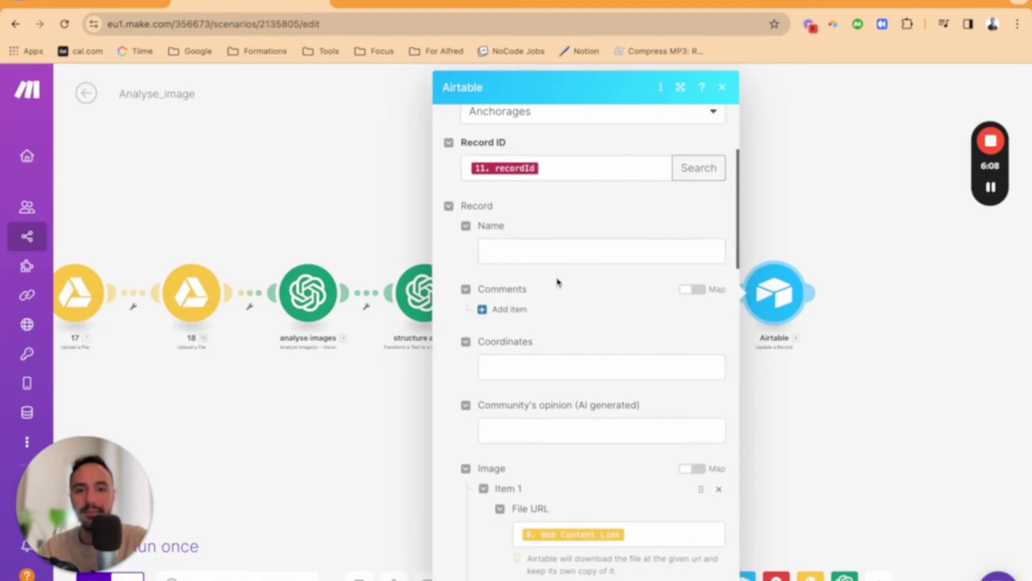
pyautogui.scroll(-7, 558, 283)
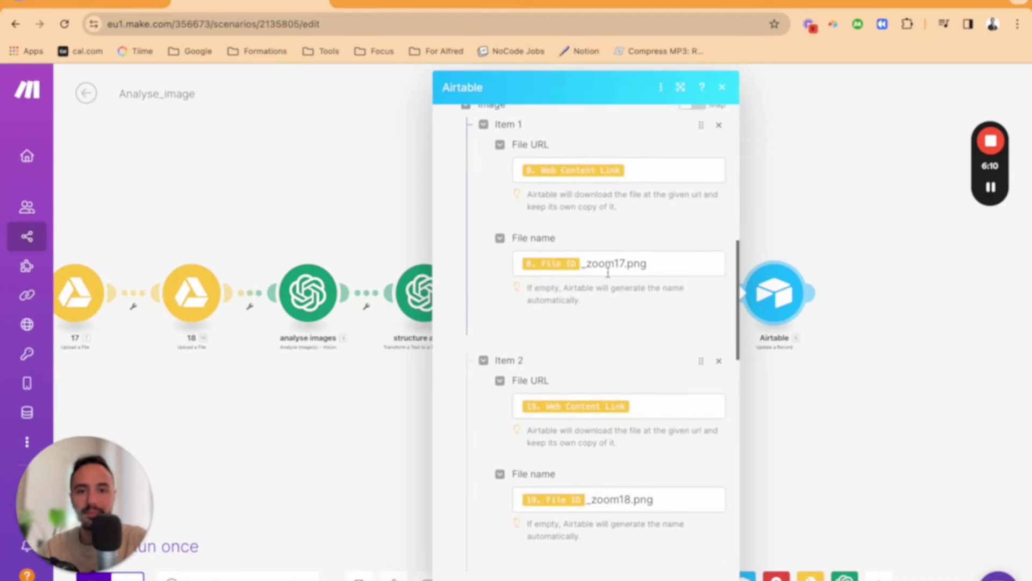
# Check the File URL and File name mappings of the two Image items in the Airtable module.
pyautogui.click(653, 170)
pyautogui.press('super+a')
pyautogui.click(658, 265)
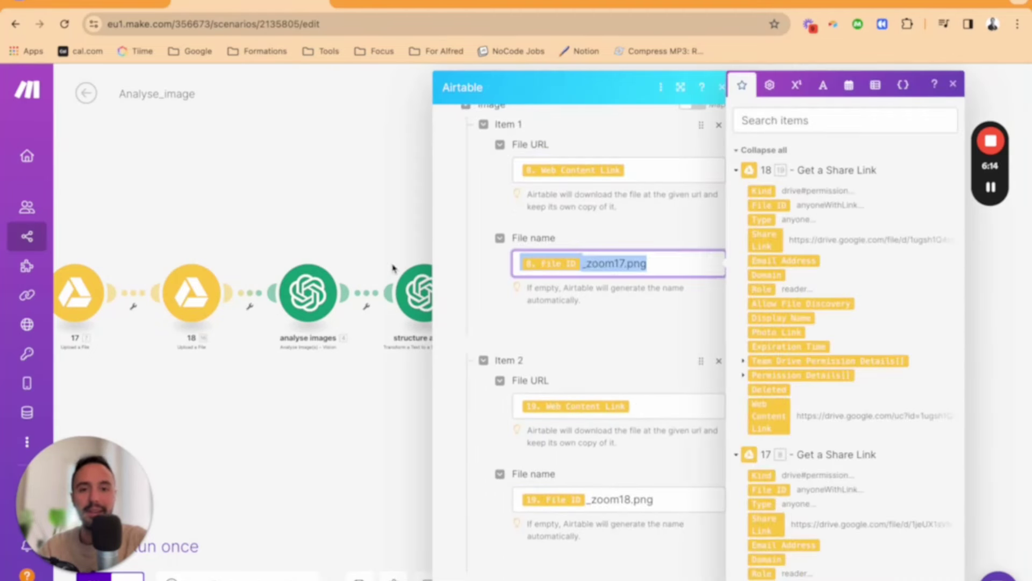
pyautogui.scroll(-1, 597, 408)
pyautogui.press('super+a')
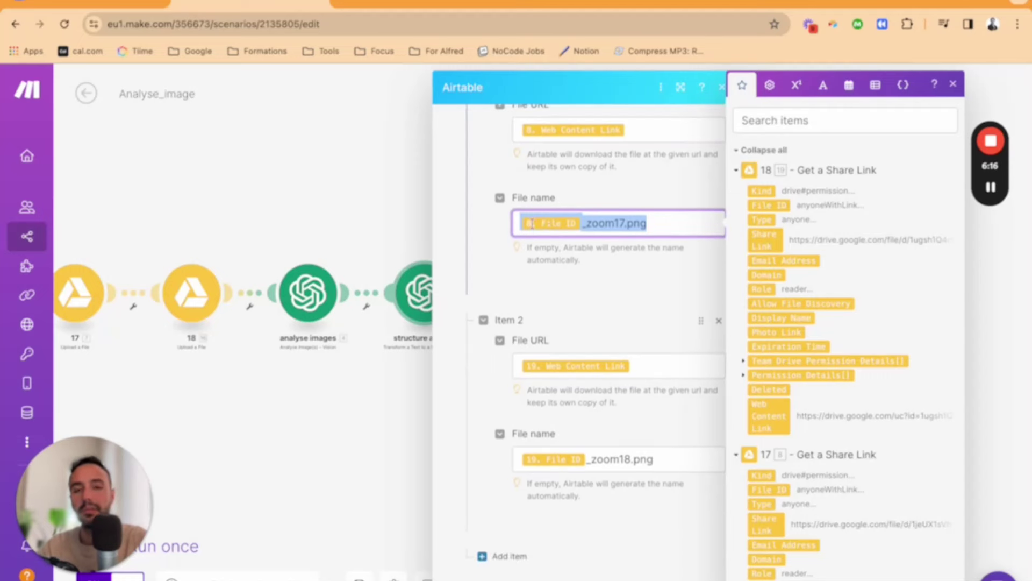
# Review the module's mappings from AI-Image analysis through Confidence score, including Shops nearby, then close it without changes.
pyautogui.scroll(-8, 598, 337)
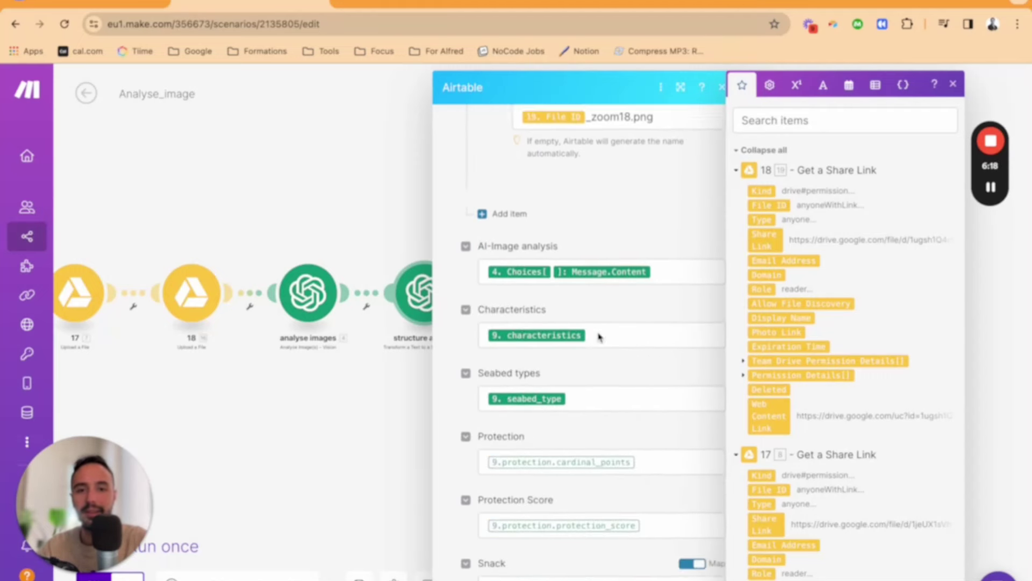
pyautogui.scroll(-9, 593, 370)
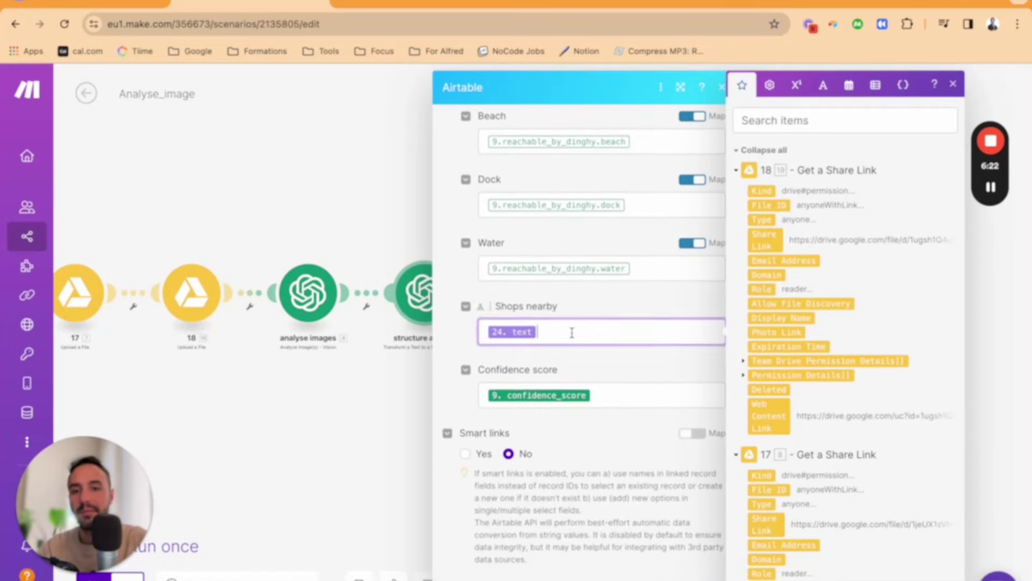
pyautogui.scroll(15, 572, 337)
pyautogui.scroll(-15, 573, 338)
pyautogui.press('Escape')
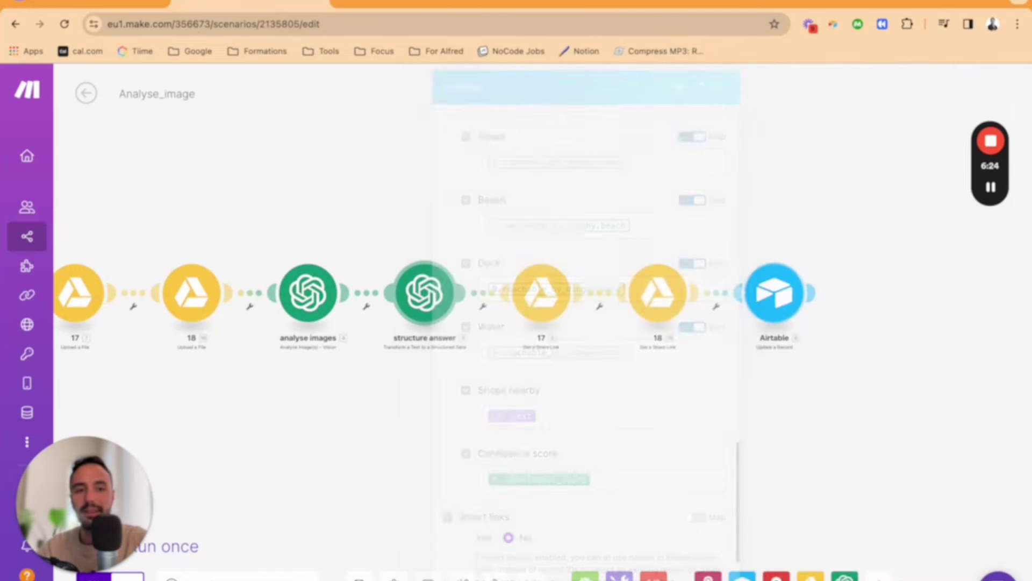
# Switch to the Airtable Anchorages table and check the latitude and longitude cells of the La Mala record.
pyautogui.click(86, 7)
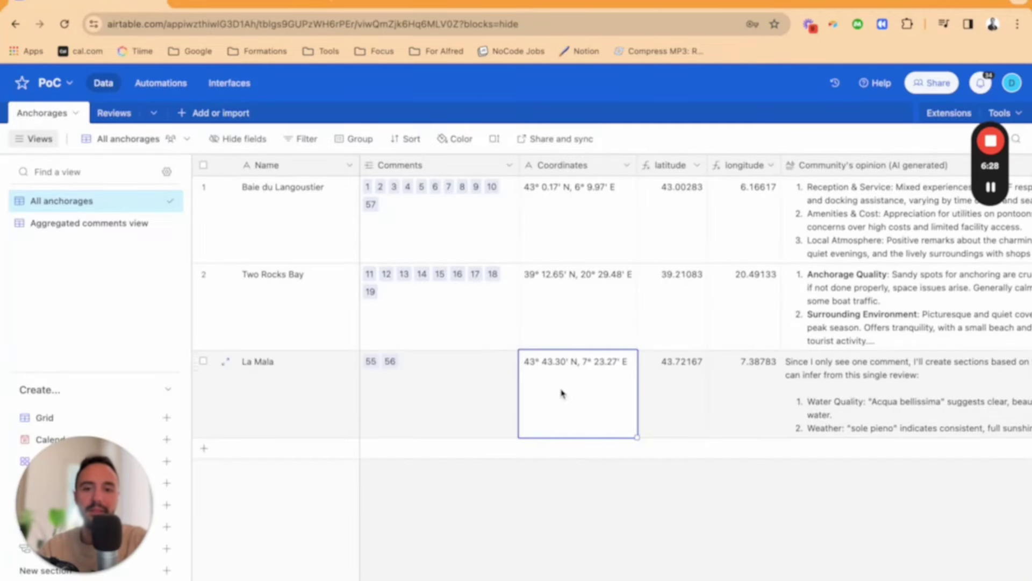
pyautogui.click(693, 411)
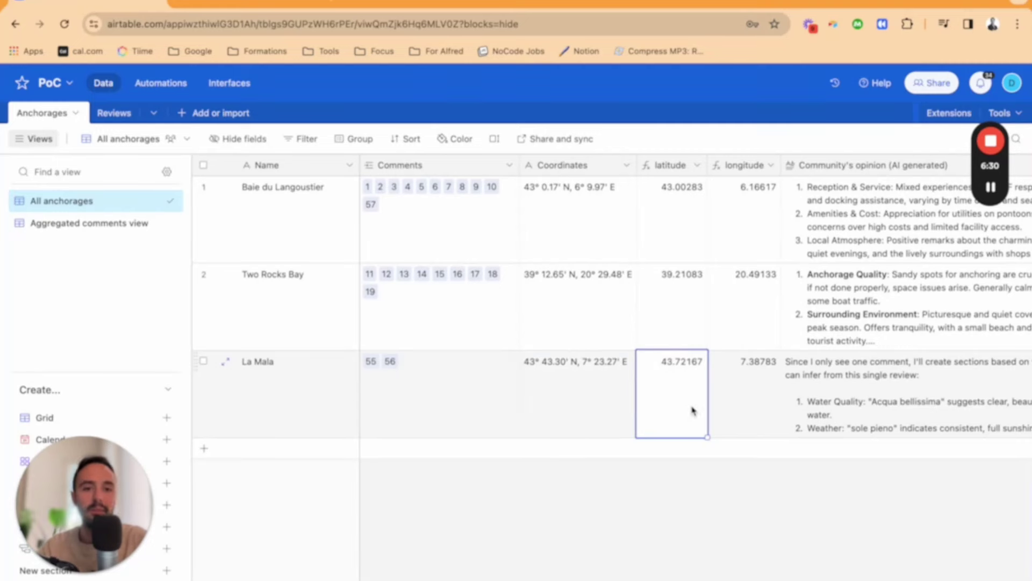
pyautogui.press('Right')
pyautogui.press('Right')
pyautogui.press('Left')
pyautogui.press('Left')
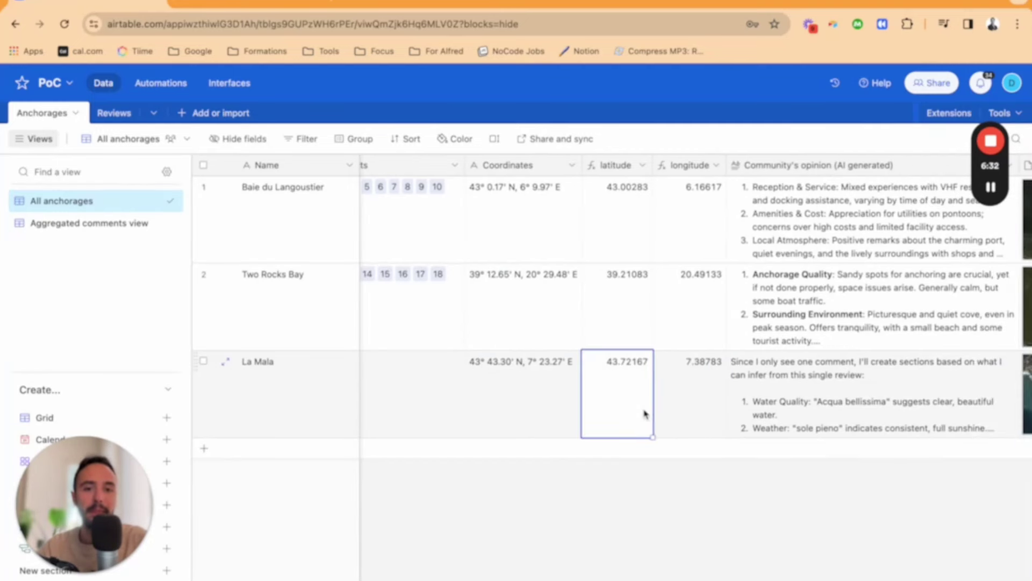
# Open the latitude field's settings, enlarge the formula editor to examine the whole formula, and close it without saving.
pyautogui.click(625, 169)
pyautogui.click(643, 166)
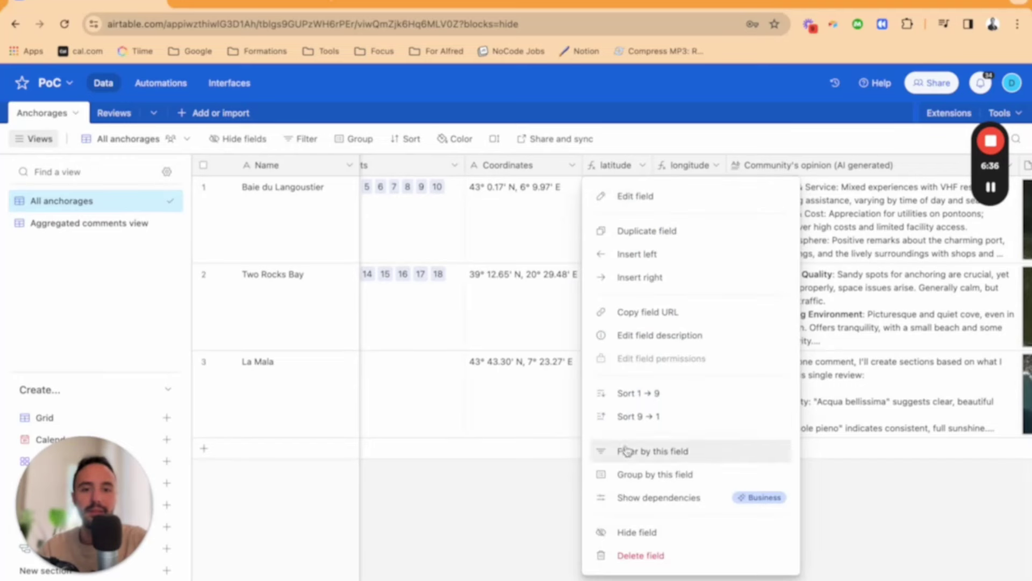
pyautogui.click(682, 197)
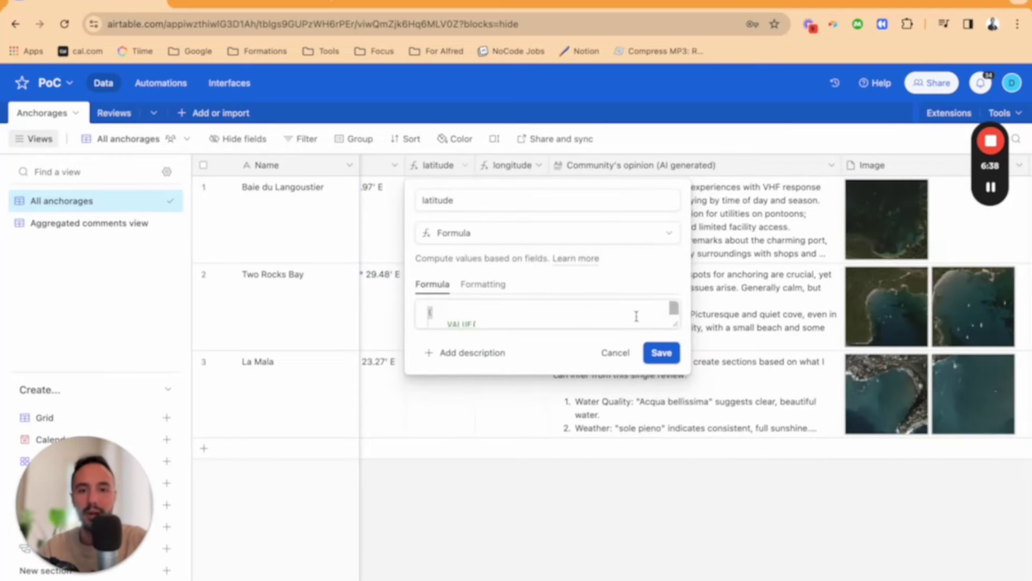
pyautogui.moveTo(675, 324); pyautogui.dragTo(676, 508)
pyautogui.scroll(-1, 516, 349)
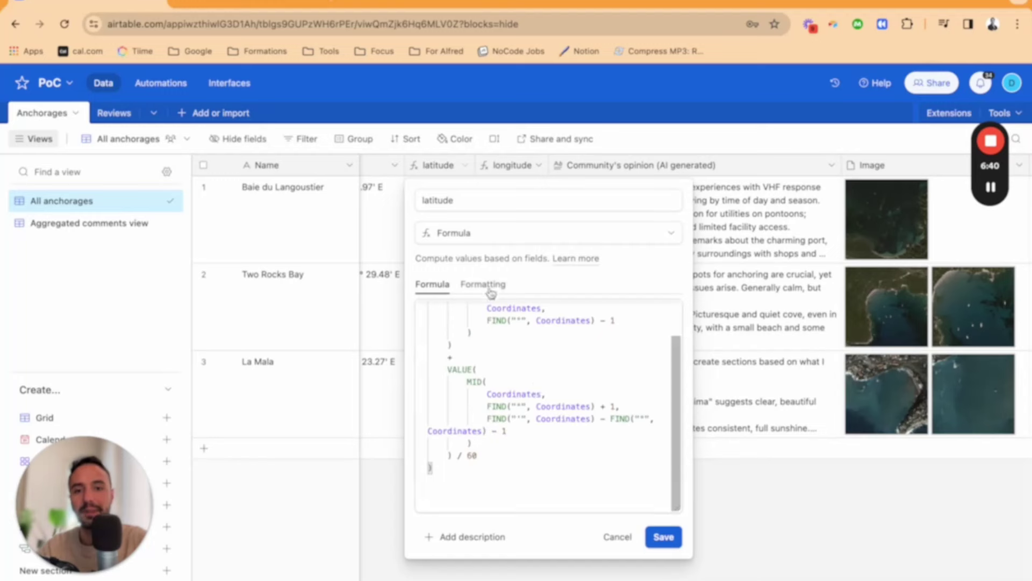
pyautogui.scroll(1, 503, 309)
pyautogui.click(588, 506)
pyautogui.press('super+a')
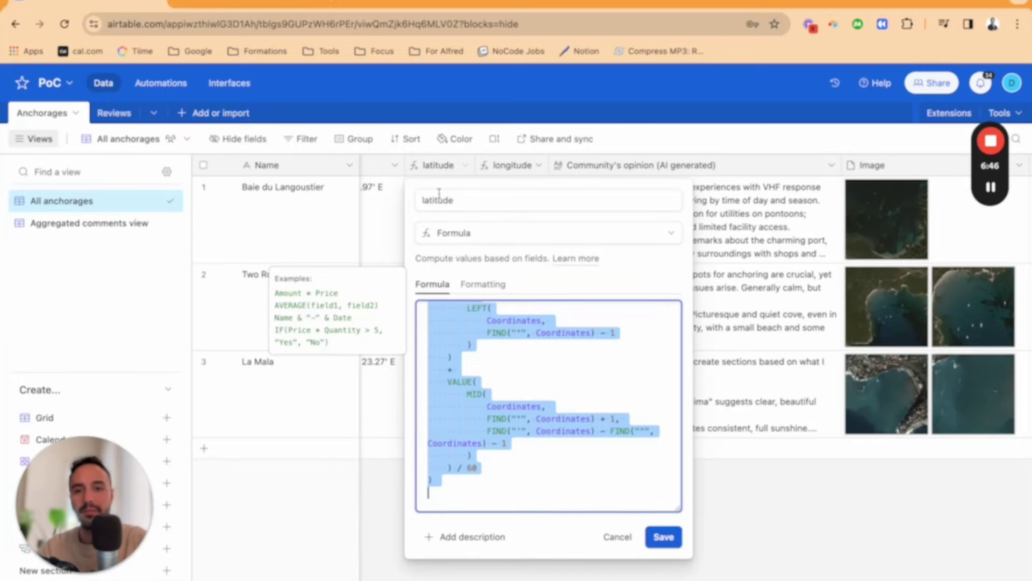
pyautogui.click(377, 401)
pyautogui.click(461, 370)
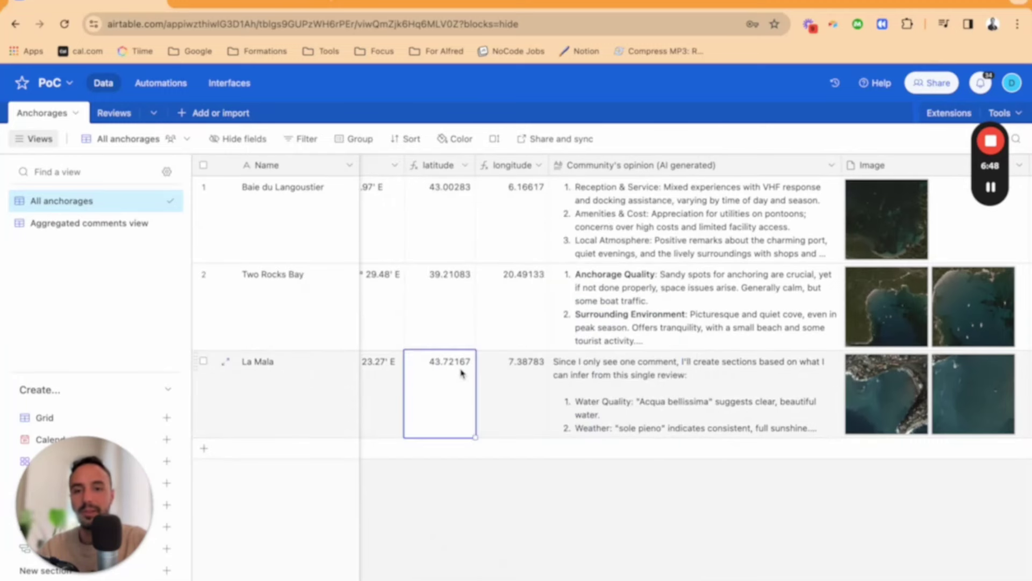
# Compare La Mala's Coordinates cell with its converted latitude and longitude values.
pyautogui.click(524, 378)
pyautogui.hscroll(-5, 525, 378)
pyautogui.click(579, 380)
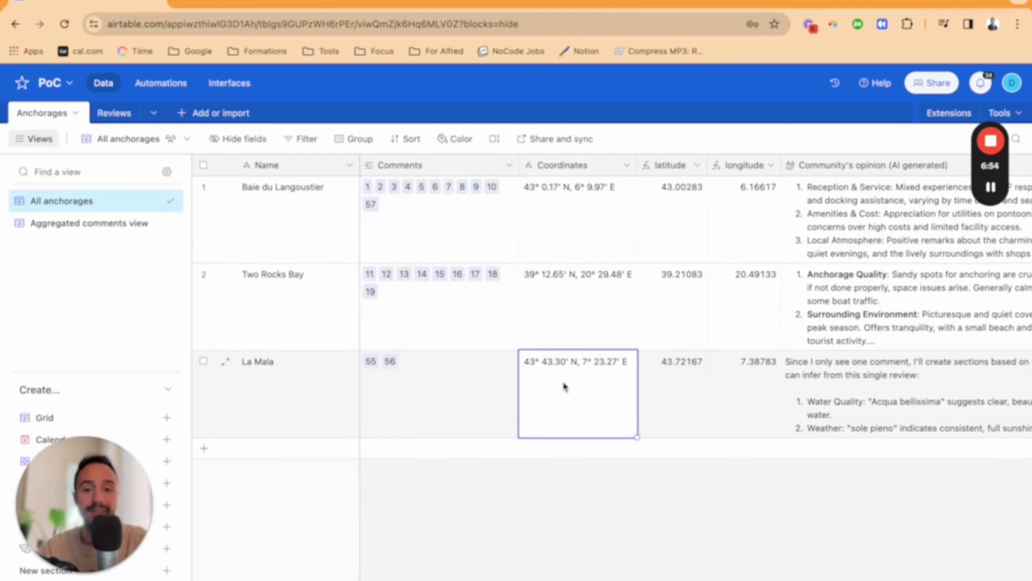
pyautogui.click(694, 383)
pyautogui.click(751, 377)
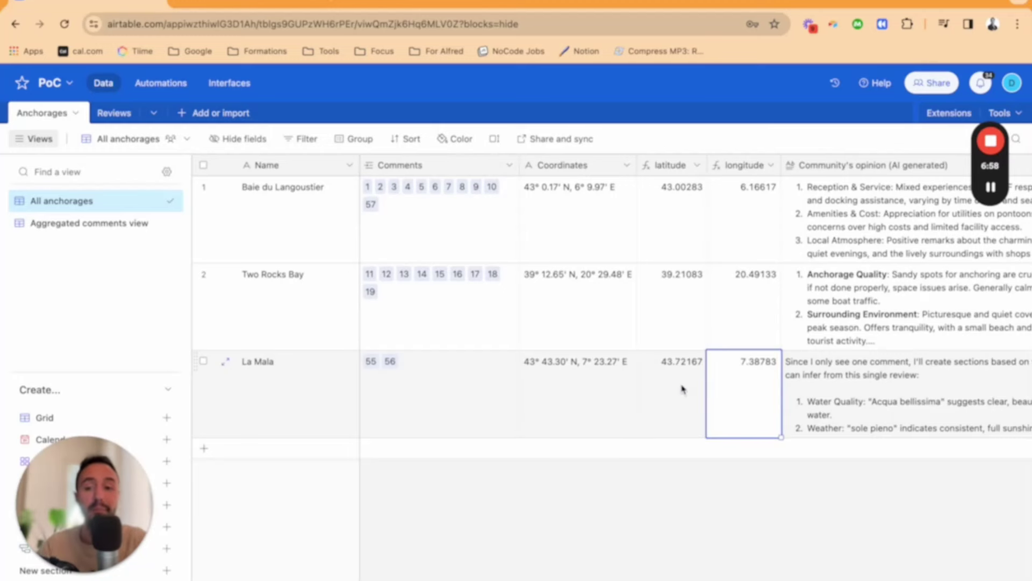
# Review La Mala's images, AI-Image analysis, Characteristics and Seabed types fields.
pyautogui.hscroll(15, 767, 403)
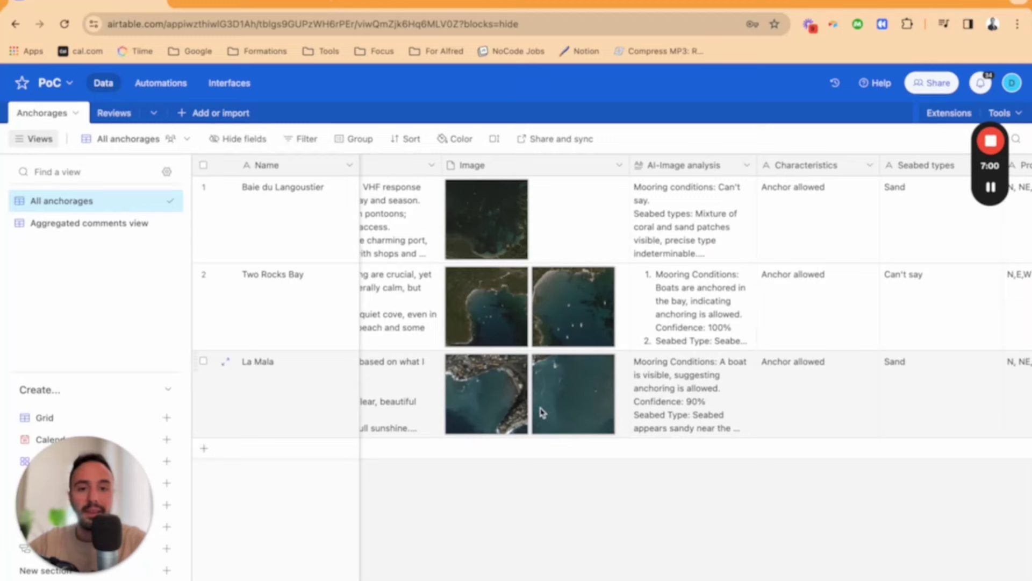
pyautogui.click(503, 394)
pyautogui.press('Right')
pyautogui.press('Right')
pyautogui.press('Right')
pyautogui.press('Right')
pyautogui.press('Right')
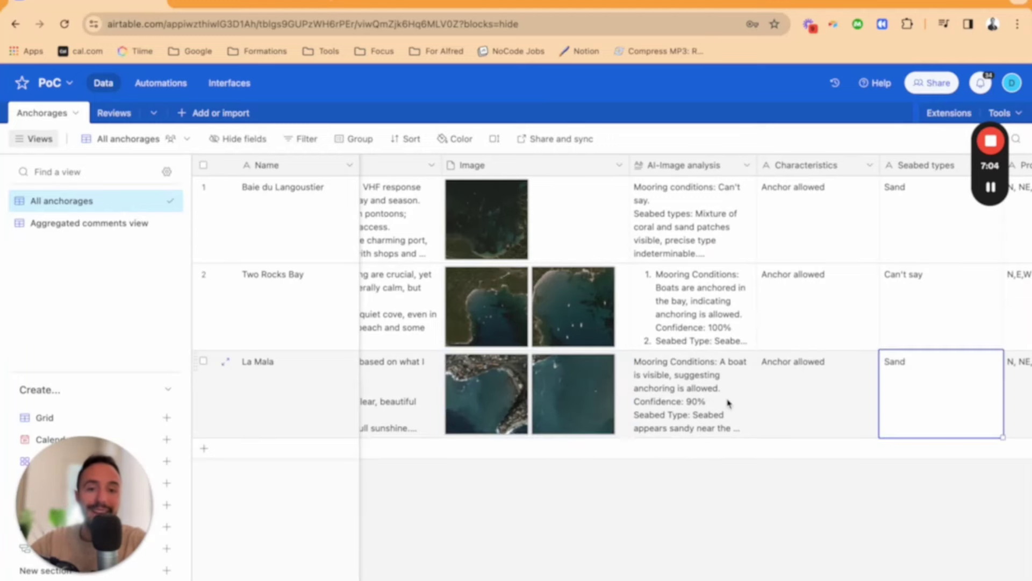
# Examine La Mala's remaining fields from Protection through recordID, then return to the start of the table.
pyautogui.press('Right')
pyautogui.press('Right')
pyautogui.press('Right')
pyautogui.press('Right')
pyautogui.press('Right')
pyautogui.press('Right')
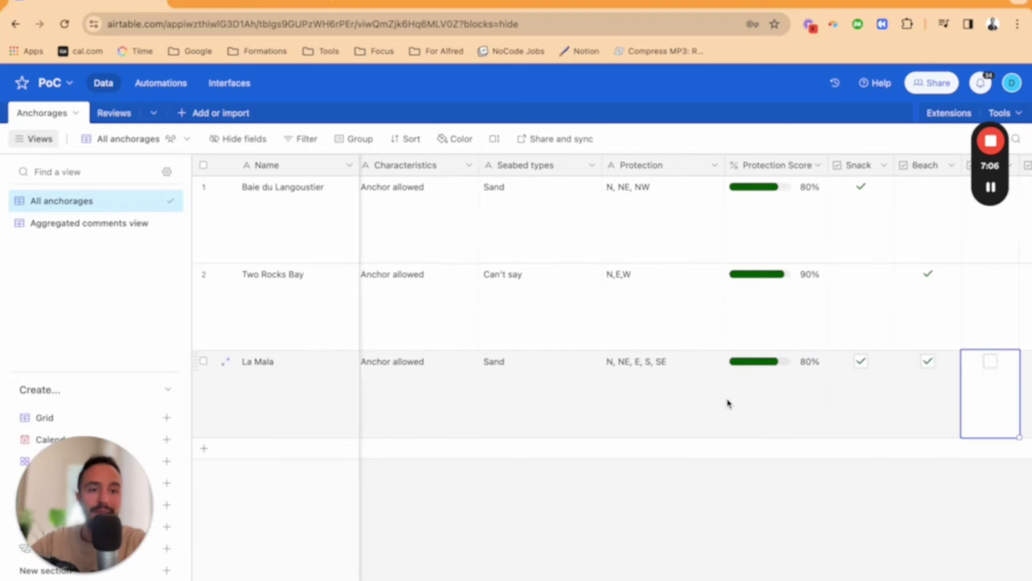
pyautogui.press('Right')
pyautogui.press('Right')
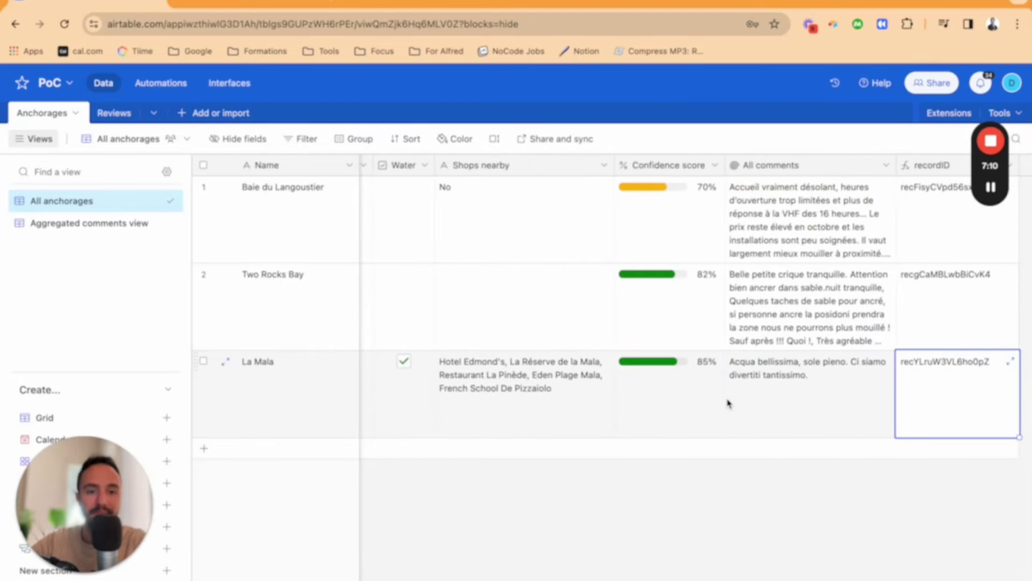
pyautogui.hscroll(-15, 727, 403)
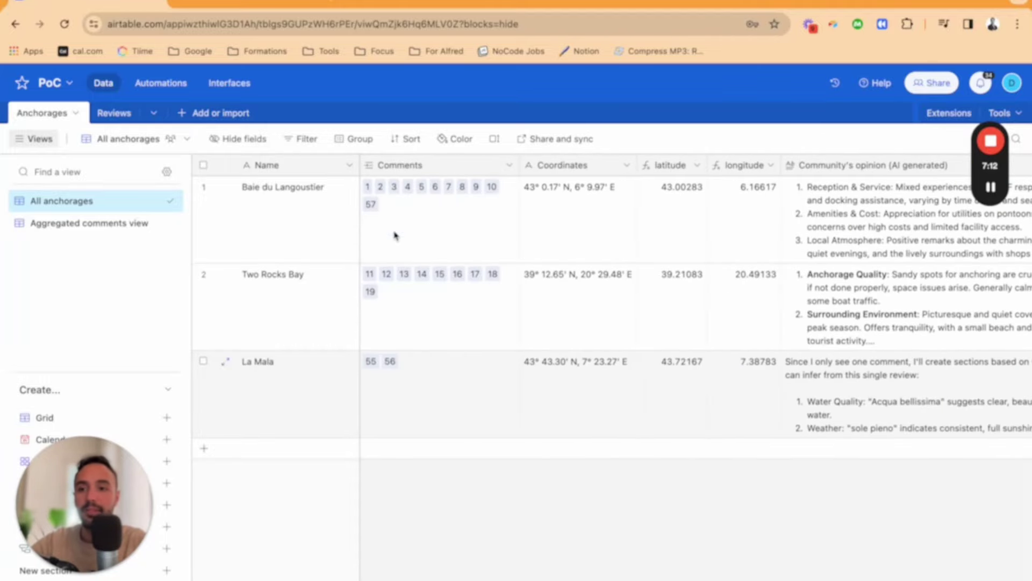
# Open the New Review form in the base's interfaces and inspect its Select anchorage and Comment fields.
pyautogui.click(228, 84)
pyautogui.click(65, 325)
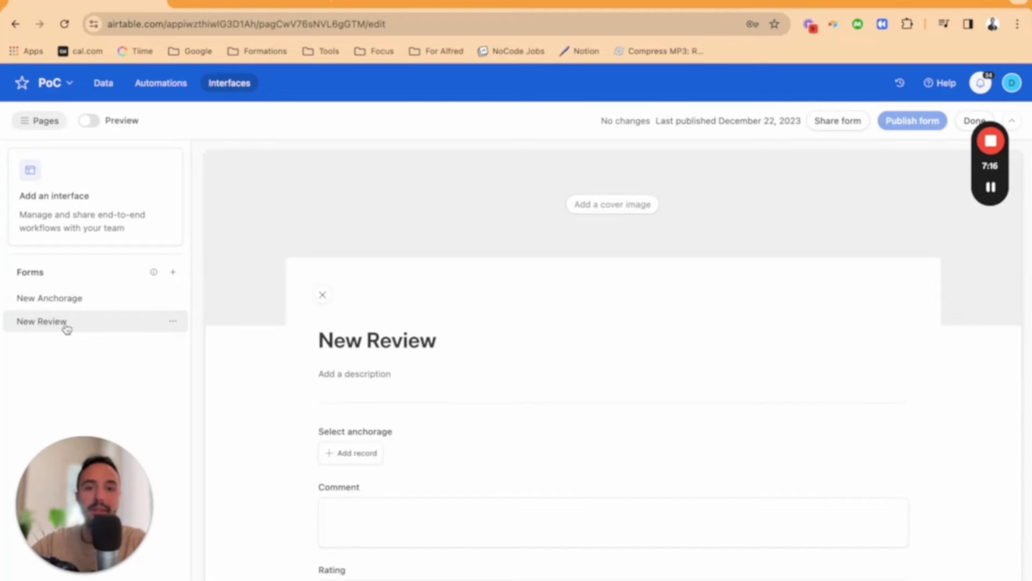
pyautogui.scroll(-3, 456, 414)
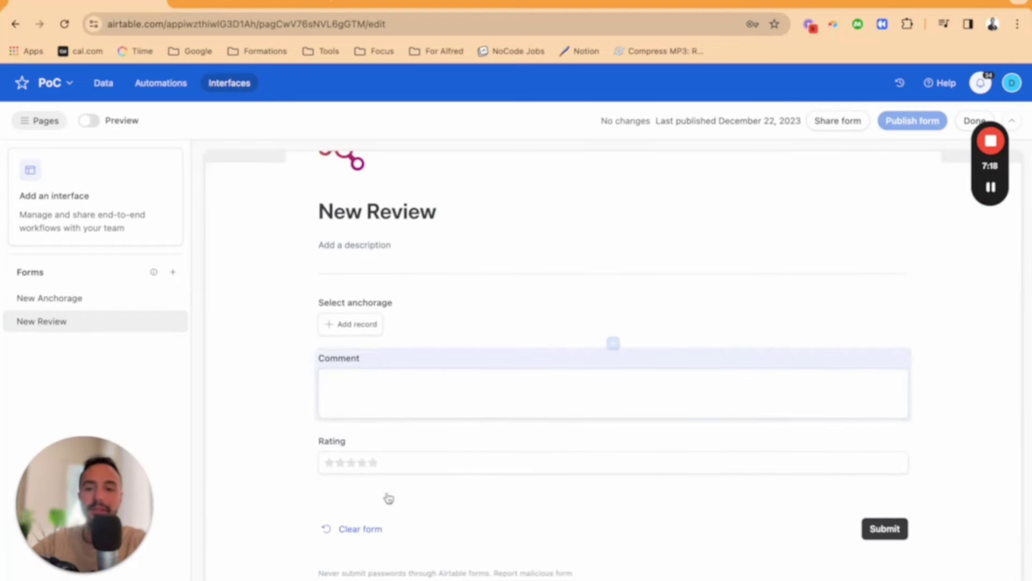
pyautogui.click(353, 337)
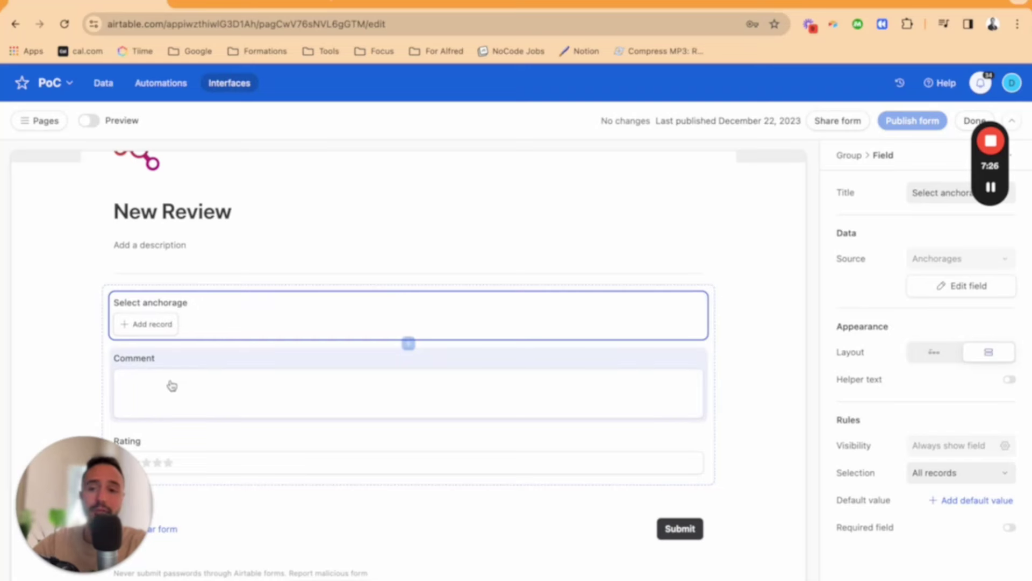
pyautogui.click(173, 398)
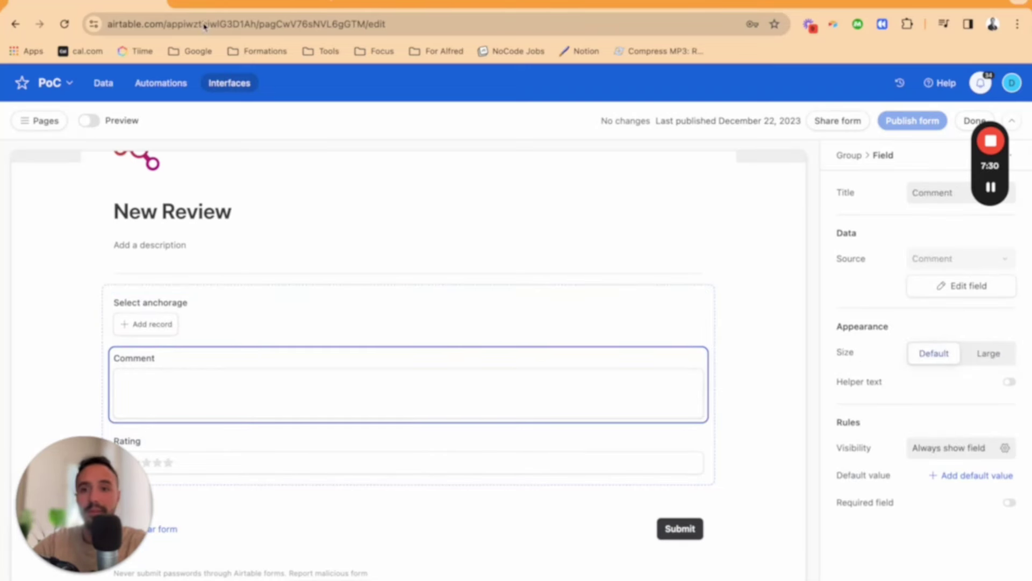
# Open the New review automation and inspect its record-created trigger.
pyautogui.click(216, 2)
pyautogui.click(97, 4)
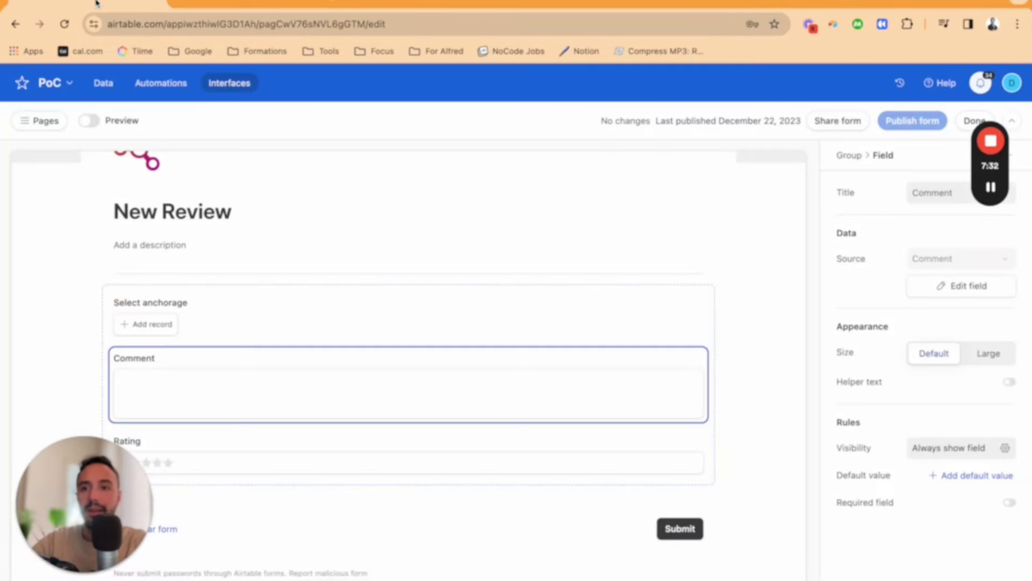
pyautogui.click(175, 81)
pyautogui.click(110, 218)
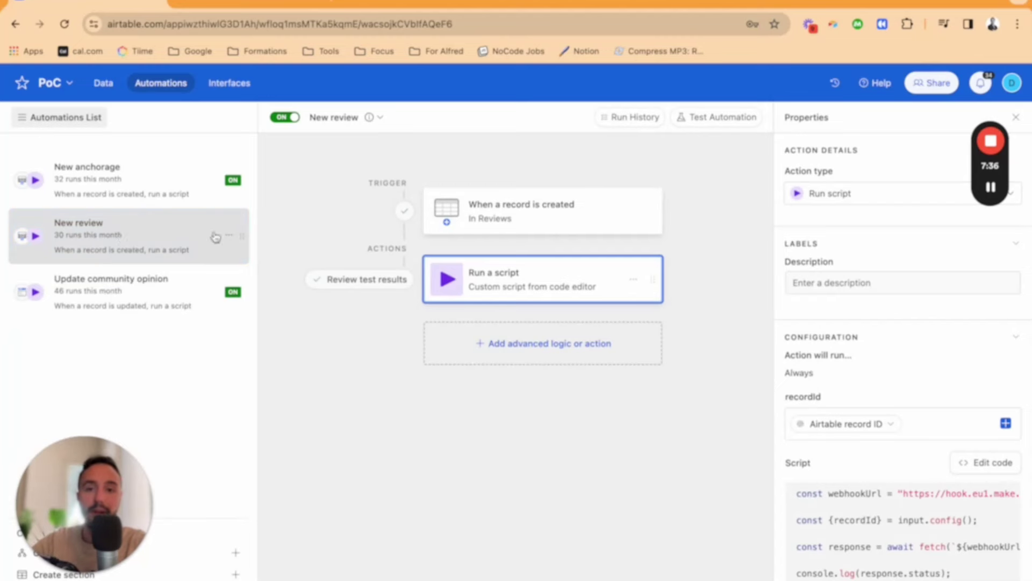
pyautogui.click(538, 229)
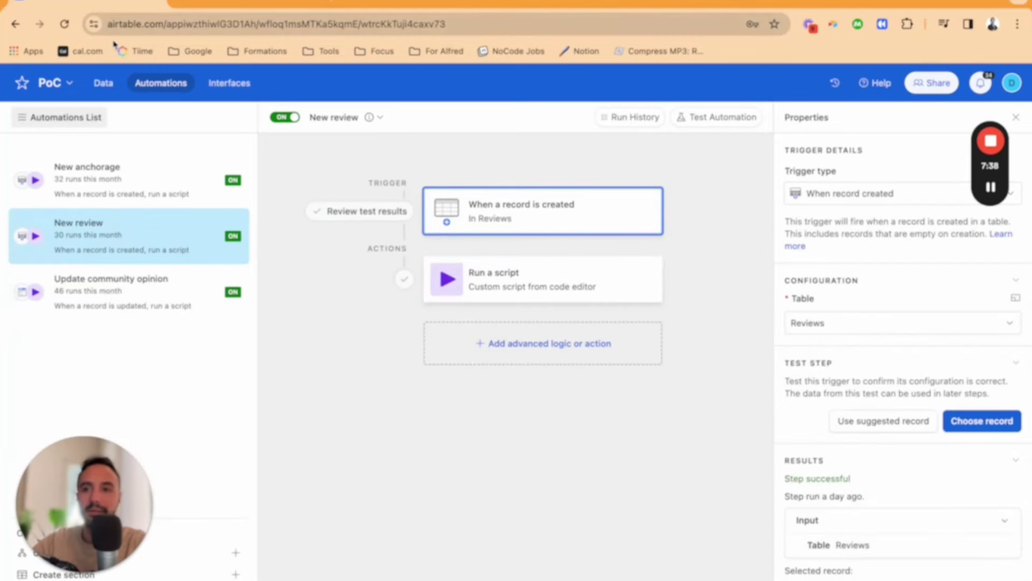
# Look over the comments and ratings in the Reviews table, then return to the New review automation.
pyautogui.click(101, 85)
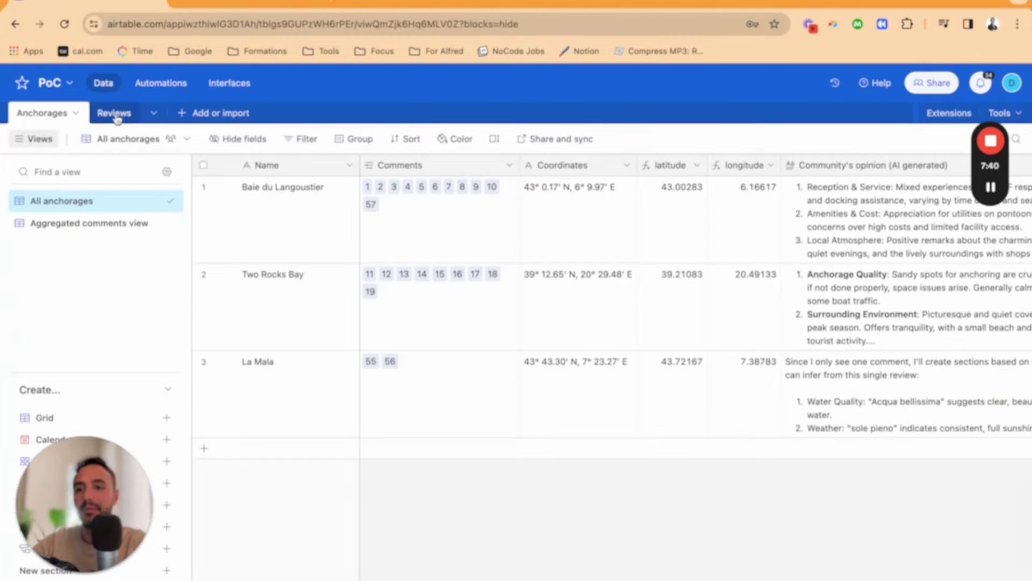
pyautogui.click(114, 114)
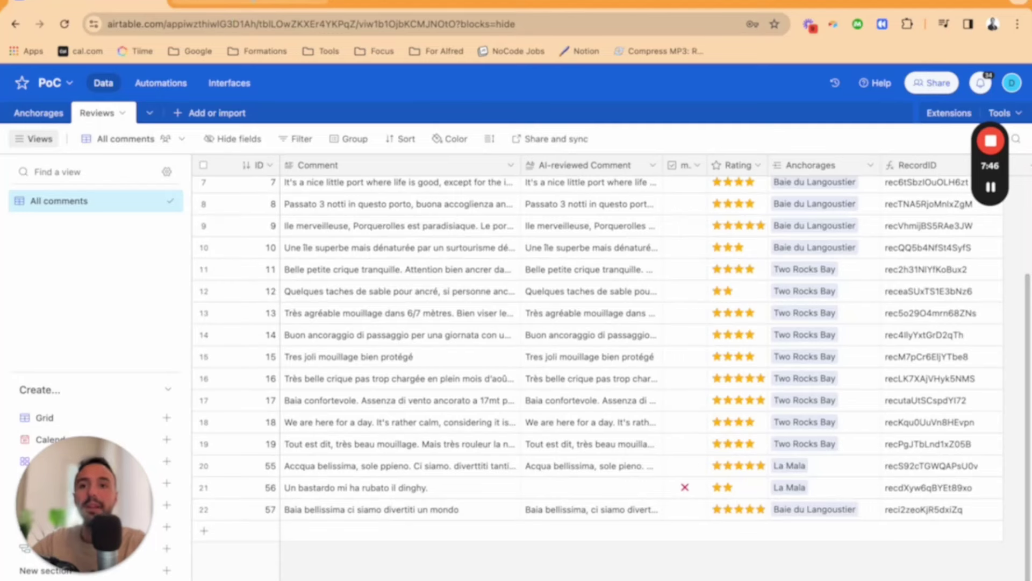
pyautogui.click(173, 84)
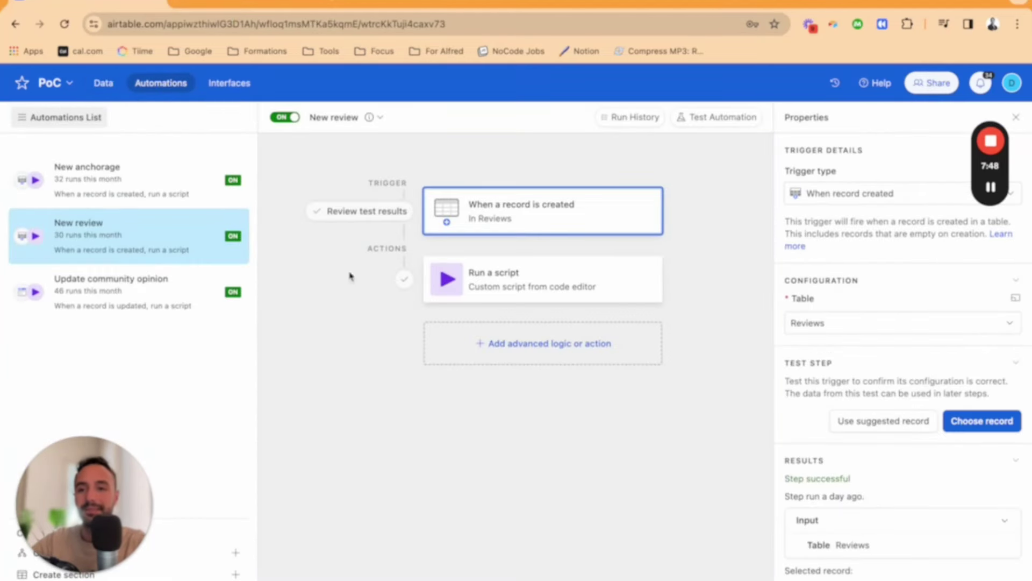
# Open the New review automation's script, inspect its webhook URL, and finish editing without changes.
pyautogui.click(513, 283)
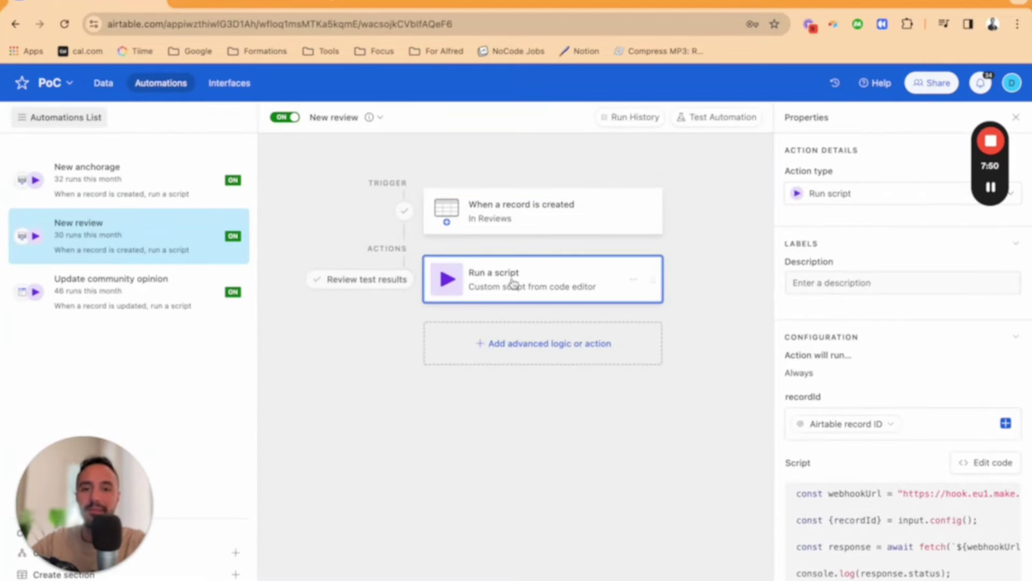
pyautogui.click(973, 465)
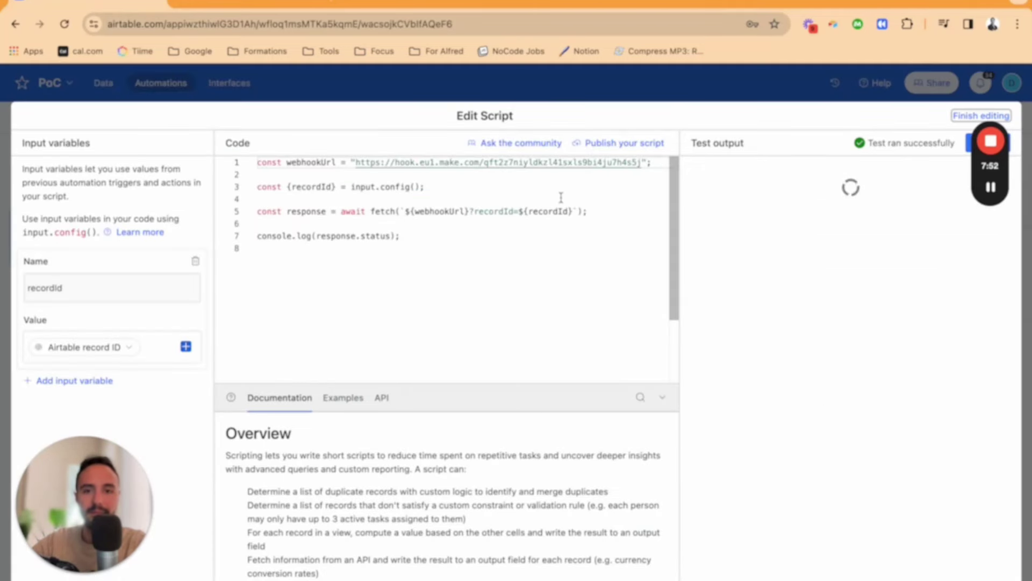
pyautogui.moveTo(356, 161); pyautogui.dragTo(626, 163)
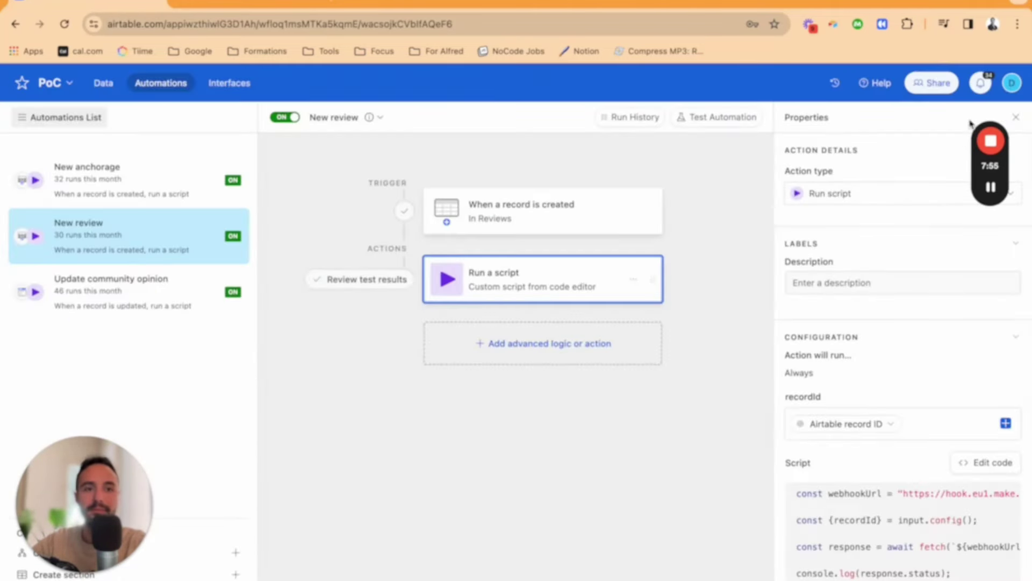
pyautogui.click(971, 117)
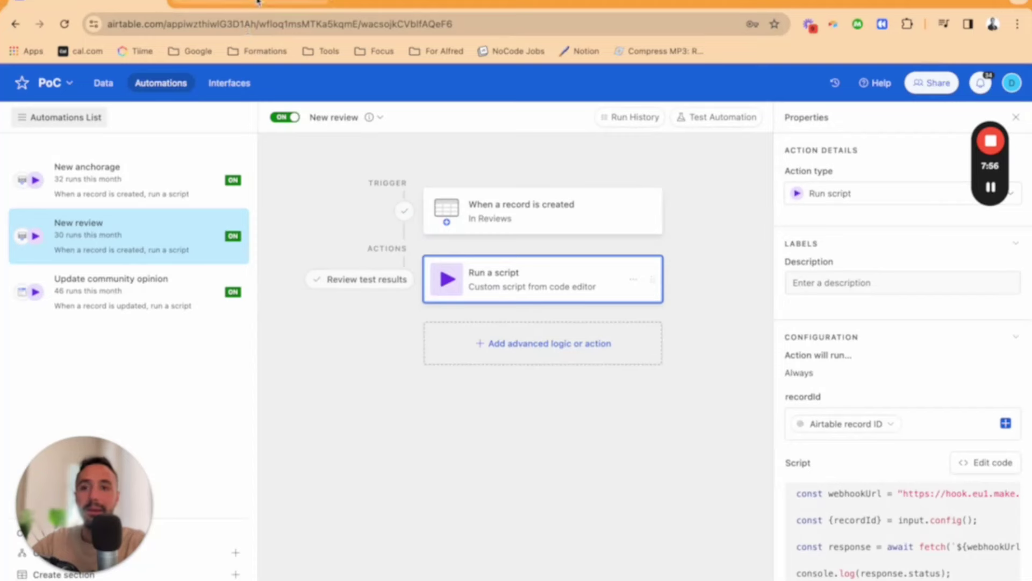
# Return to the Reviews table and select the comment of review 57, the latest one for Baie du Langoustier.
pyautogui.click(97, 85)
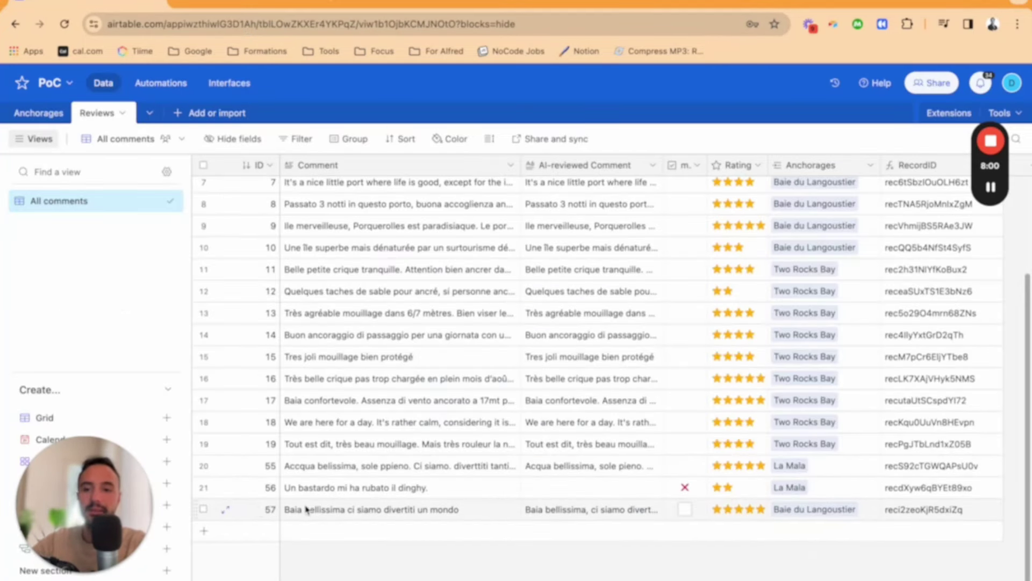
pyautogui.scroll(-1, 432, 516)
pyautogui.click(385, 497)
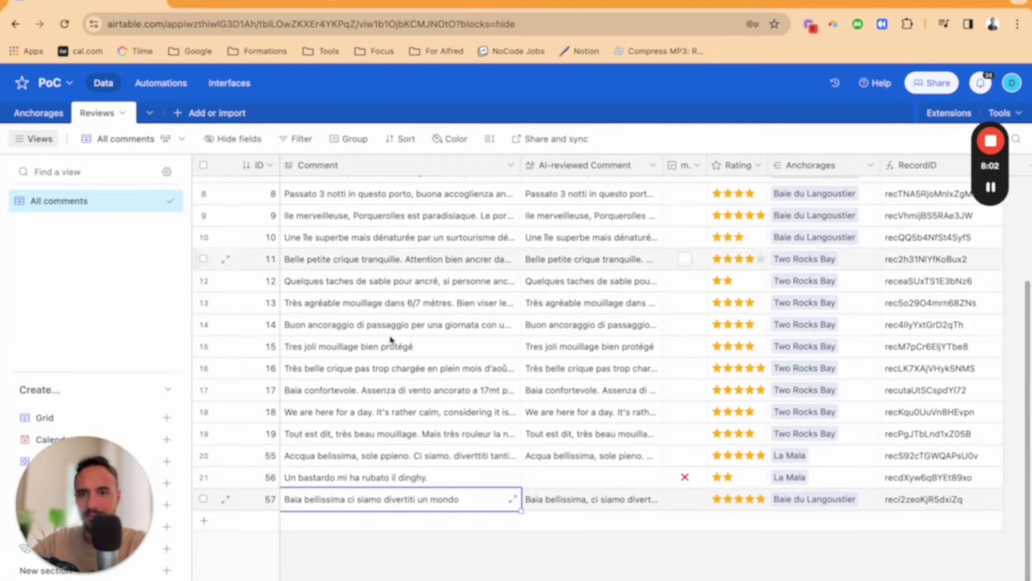
# Switch to Make, leave the Analyse_image scenario and open the Generate_Correct review scenario's diagram for editing.
pyautogui.click(263, 5)
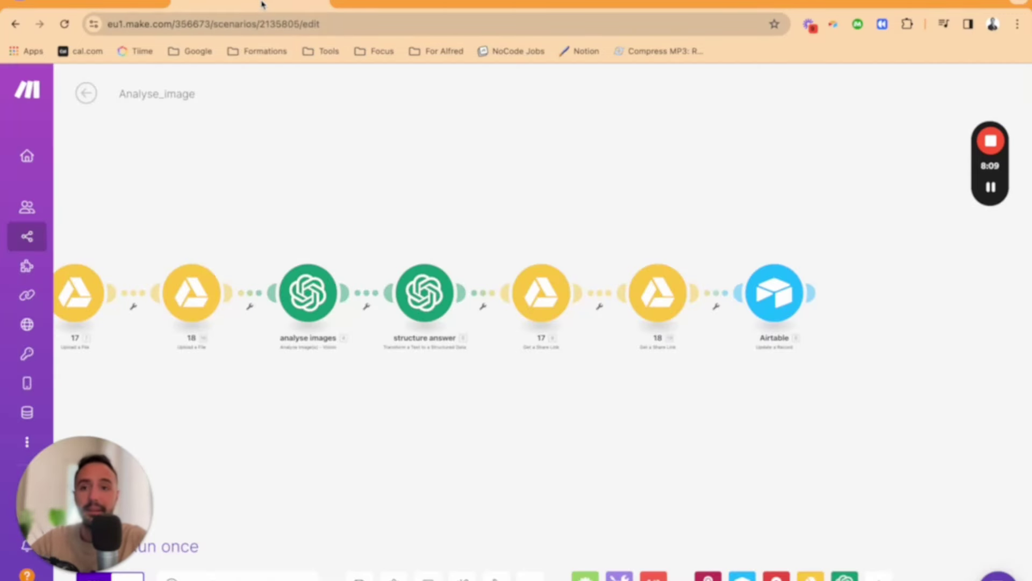
pyautogui.click(85, 94)
pyautogui.click(625, 193)
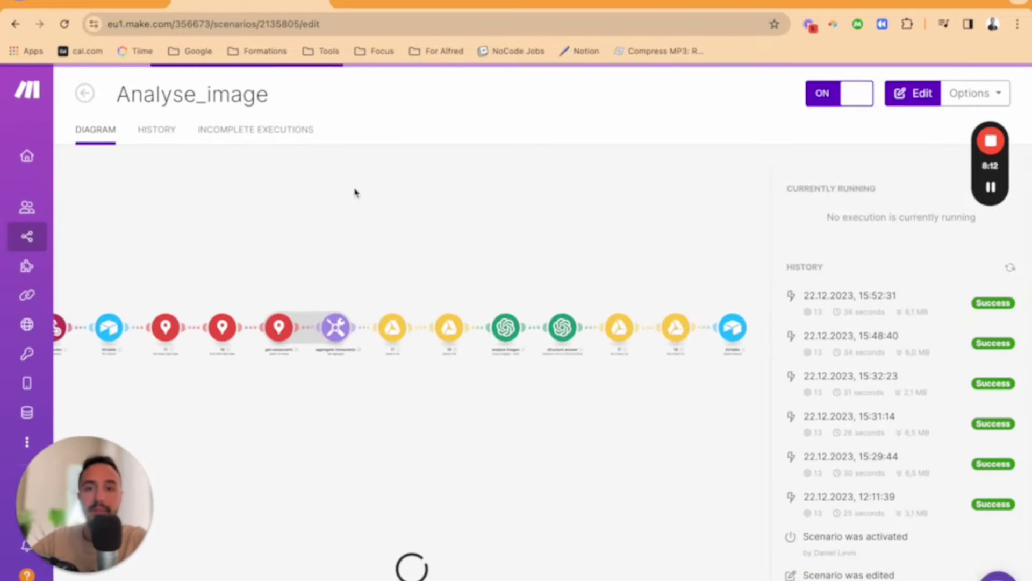
pyautogui.click(84, 94)
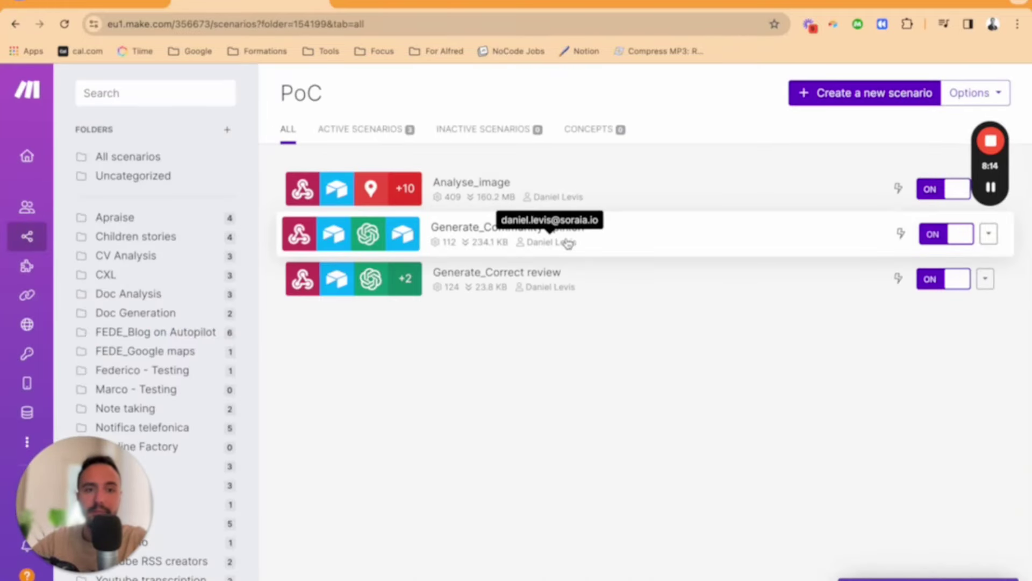
pyautogui.click(562, 286)
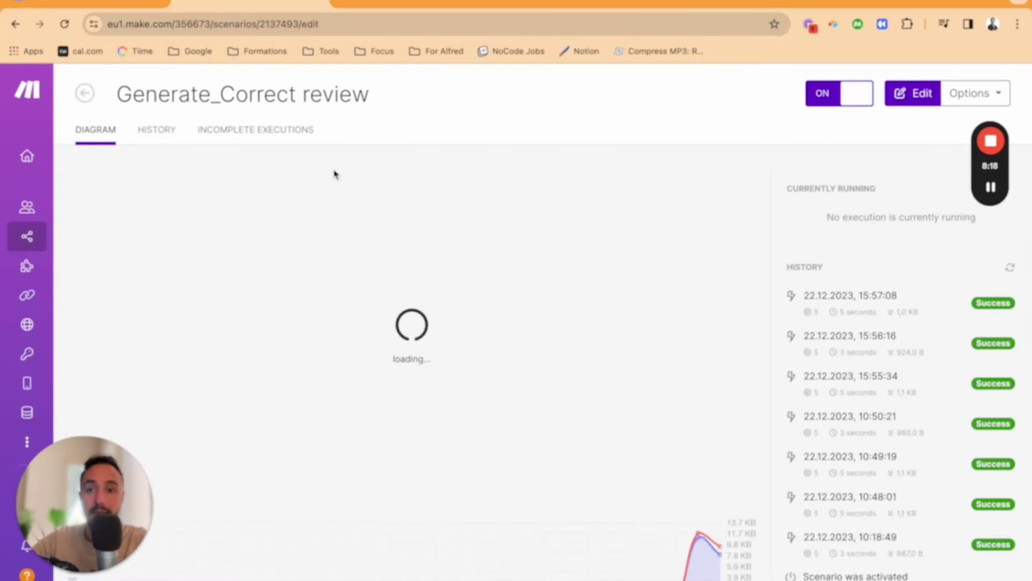
pyautogui.click(130, 323)
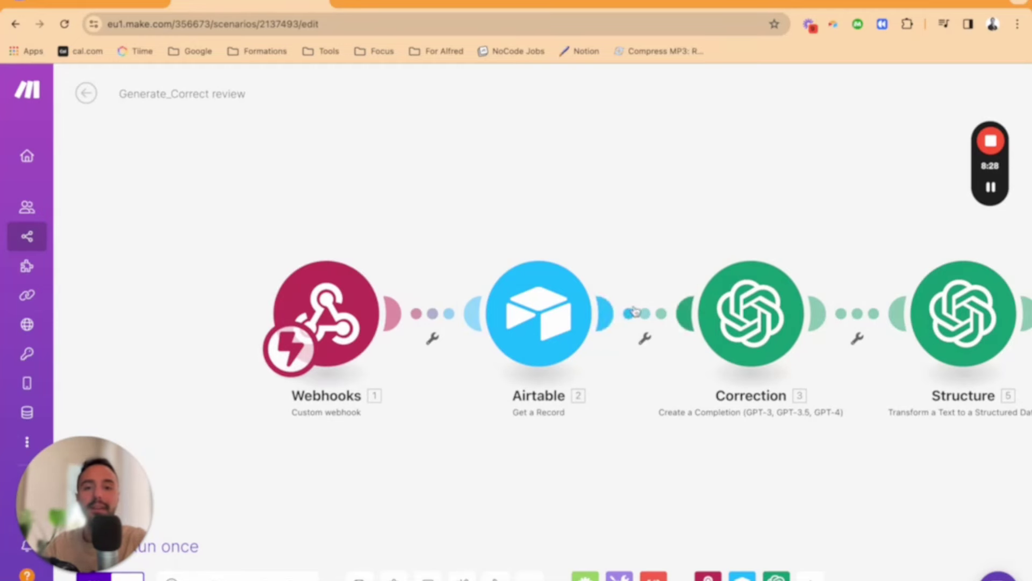
# Check the Airtable Get a Record module, then look along the scenario to its final Update a Record module.
pyautogui.click(537, 313)
pyautogui.click(892, 163)
pyautogui.moveTo(648, 424); pyautogui.dragTo(211, 383)
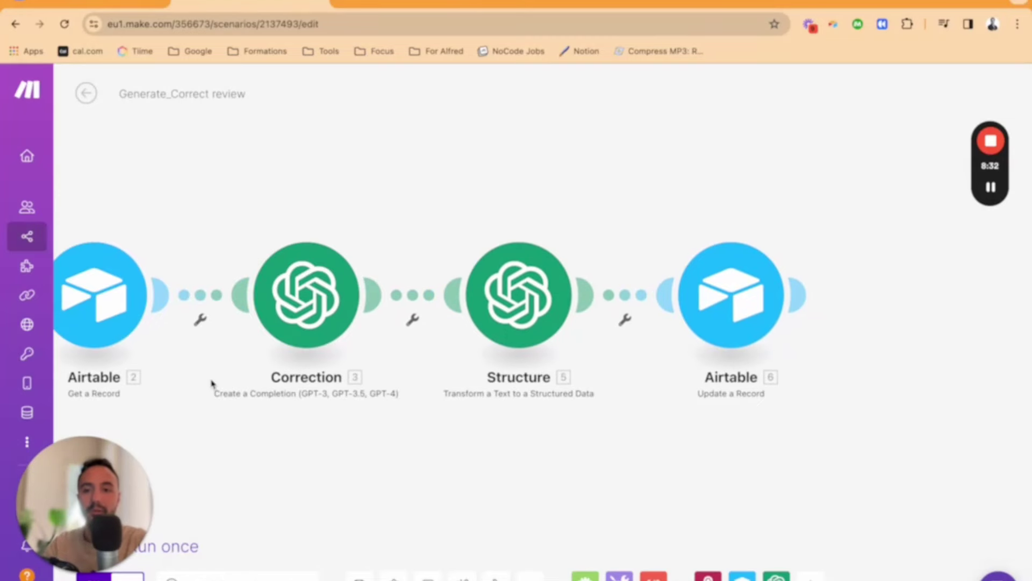
# Open the Correction module and inspect its model and the system message about correcting grammar and syntax.
pyautogui.click(308, 287)
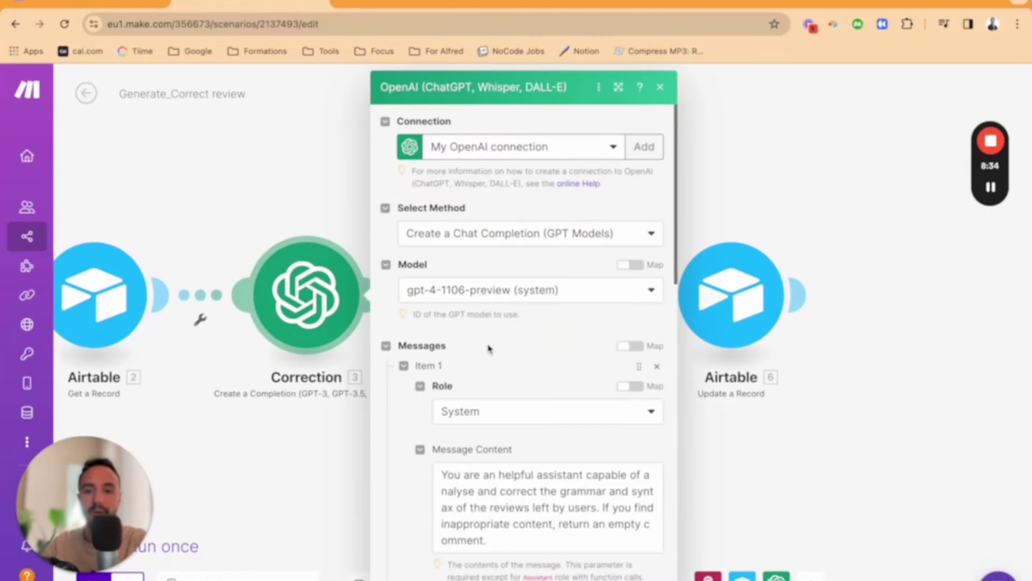
pyautogui.scroll(-8, 489, 348)
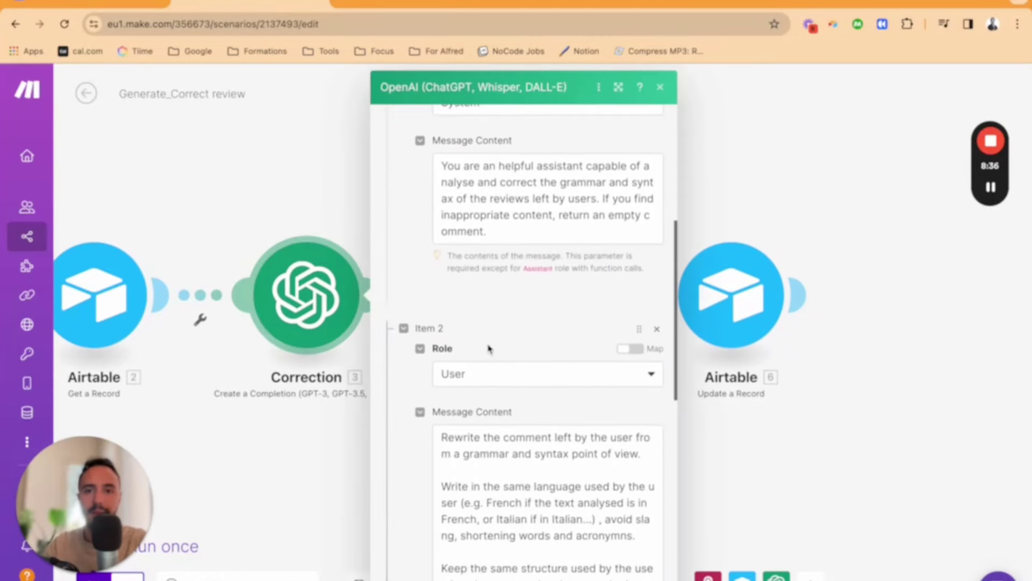
pyautogui.click(530, 242)
pyautogui.moveTo(532, 242); pyautogui.dragTo(435, 154)
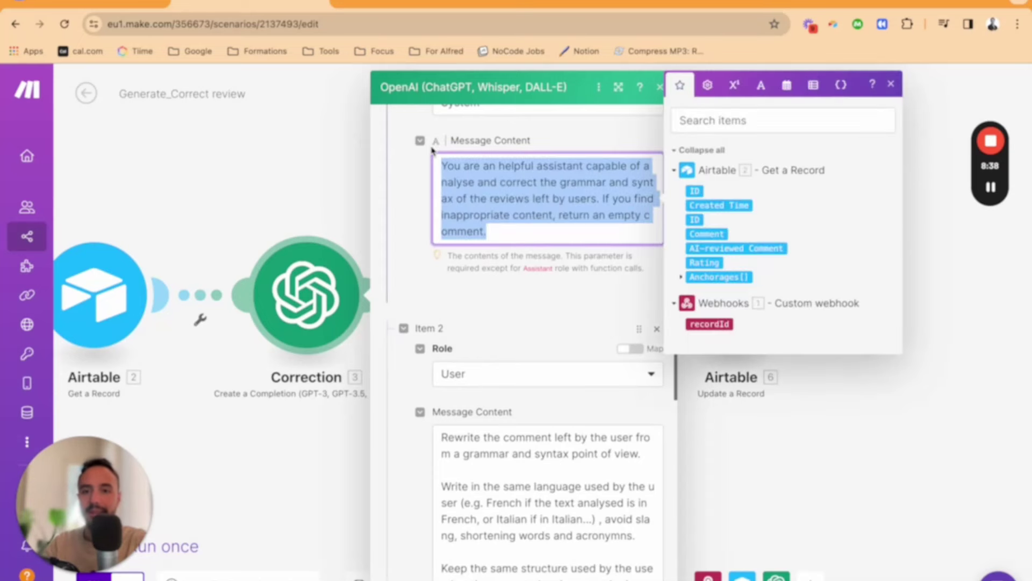
# Read through the Correction module's Item 2 user prompt and the Comment mapping in Item 3.
pyautogui.scroll(-3, 519, 390)
pyautogui.scroll(-5, 519, 391)
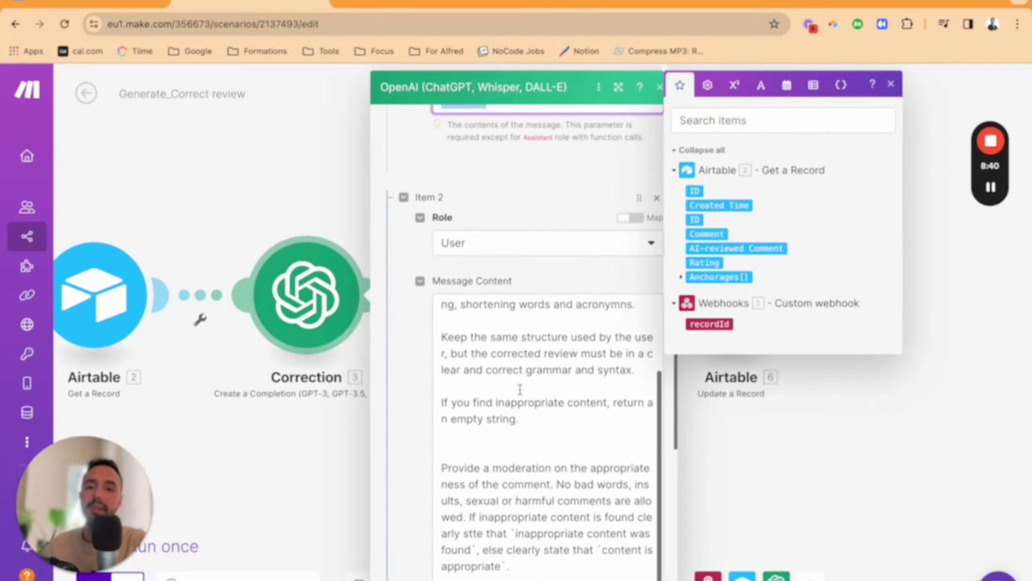
pyautogui.scroll(-2, 518, 224)
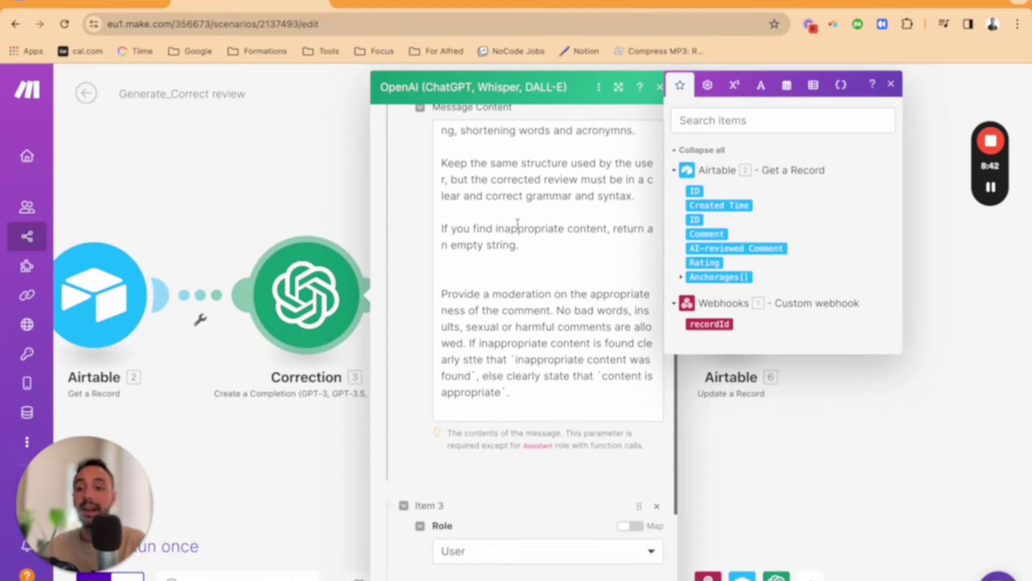
pyautogui.scroll(-2, 518, 224)
pyautogui.scroll(3, 511, 247)
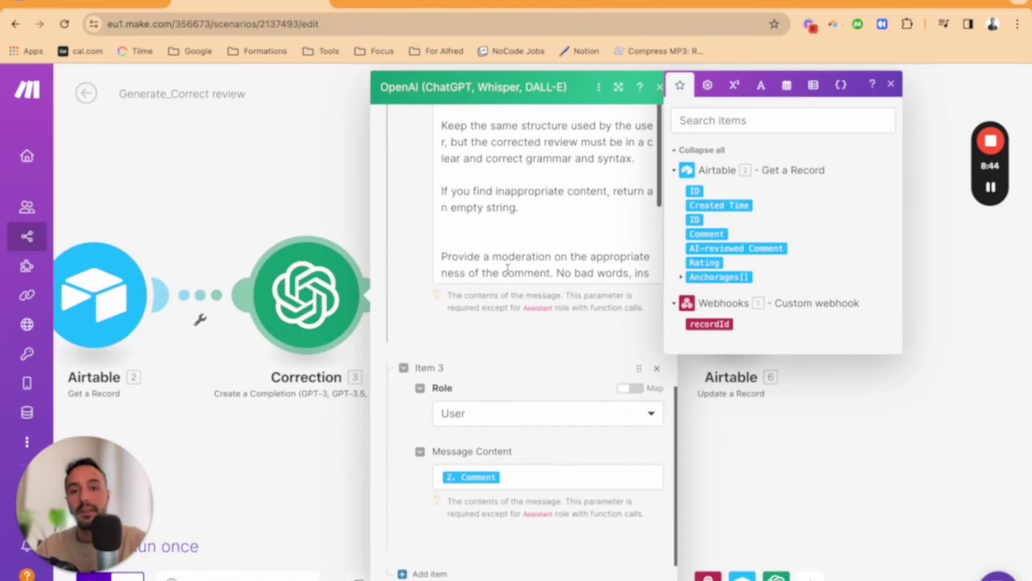
pyautogui.scroll(2, 507, 269)
# Examine Item 2's same-language, inappropriate-content and moderation instructions, then close the Correction module.
pyautogui.moveTo(473, 254); pyautogui.dragTo(576, 322)
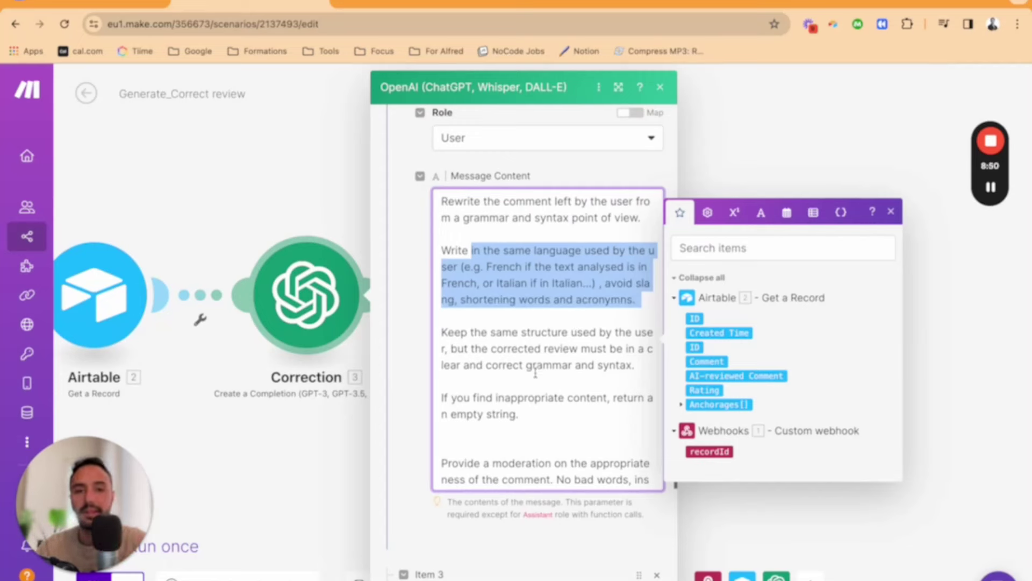
pyautogui.scroll(-4, 535, 372)
pyautogui.click(526, 317)
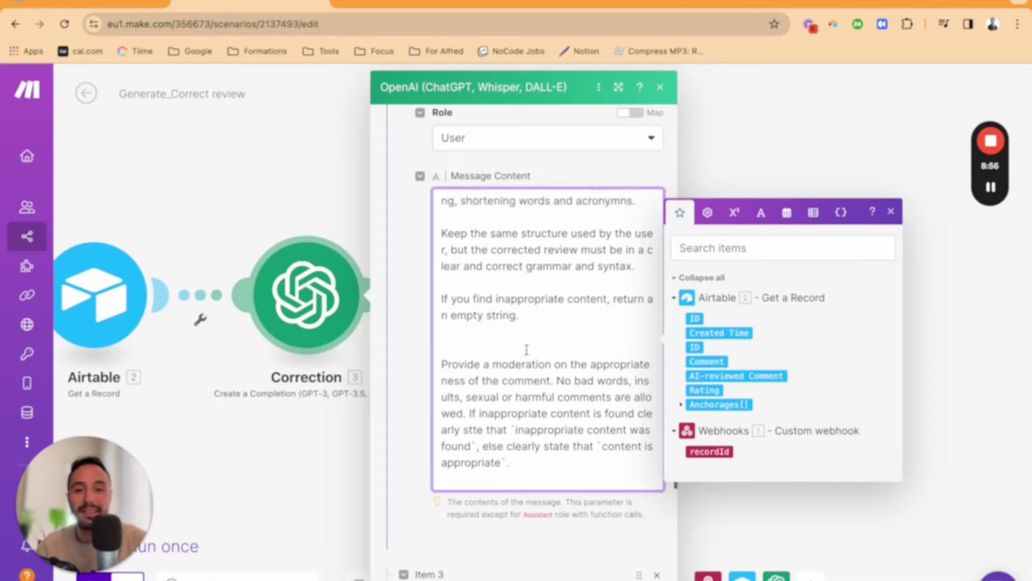
pyautogui.scroll(-1, 526, 350)
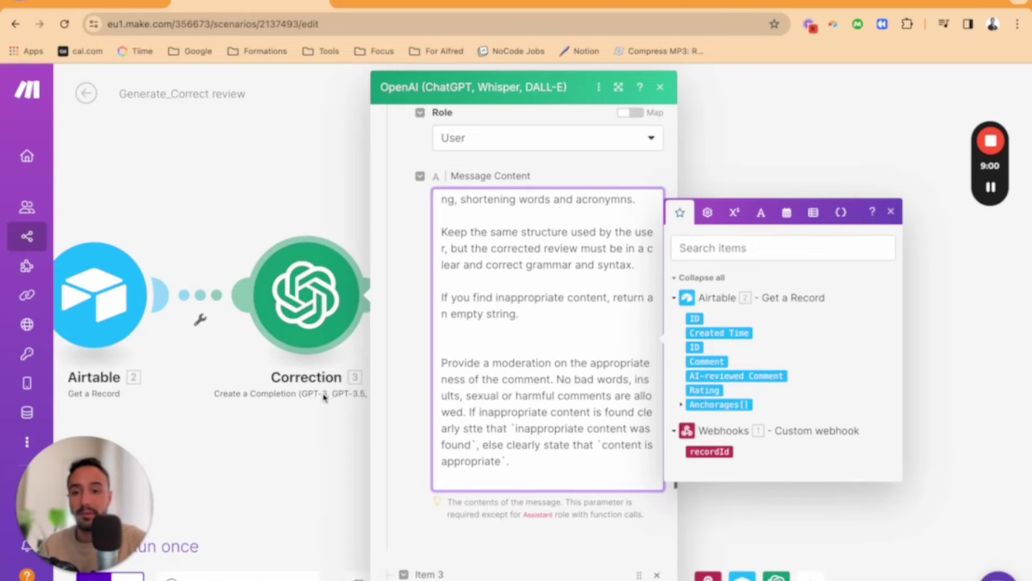
pyautogui.click(336, 441)
# Open the Structure module and examine its extraction prompt and the comment_reviewed parameter definition.
pyautogui.click(559, 301)
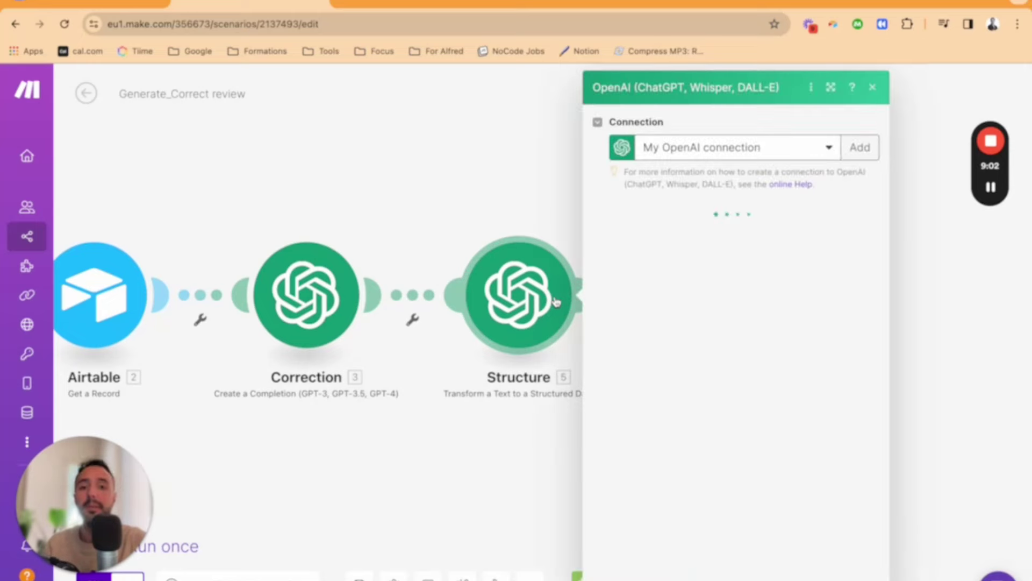
pyautogui.scroll(-10, 715, 398)
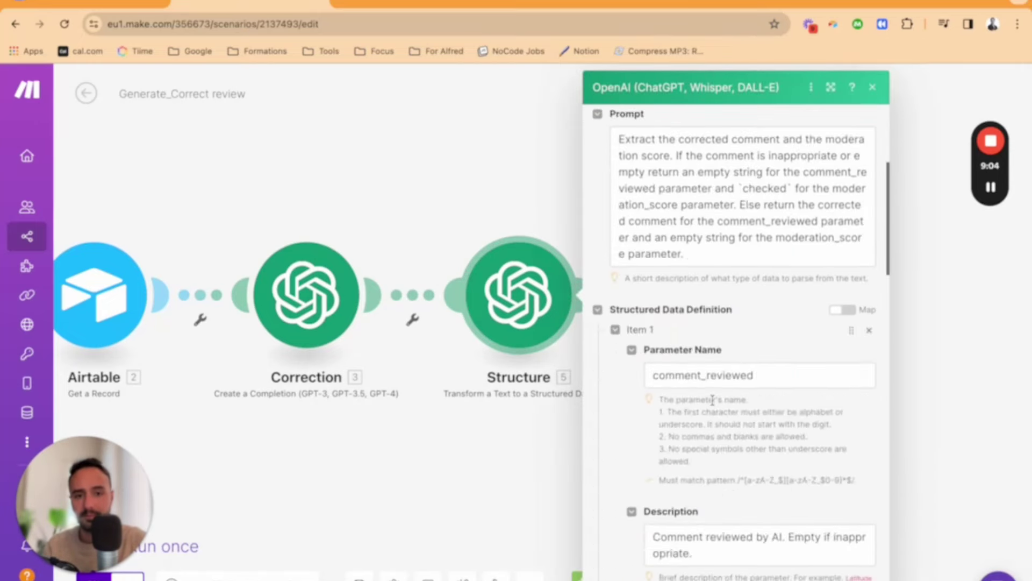
pyautogui.scroll(-5, 715, 405)
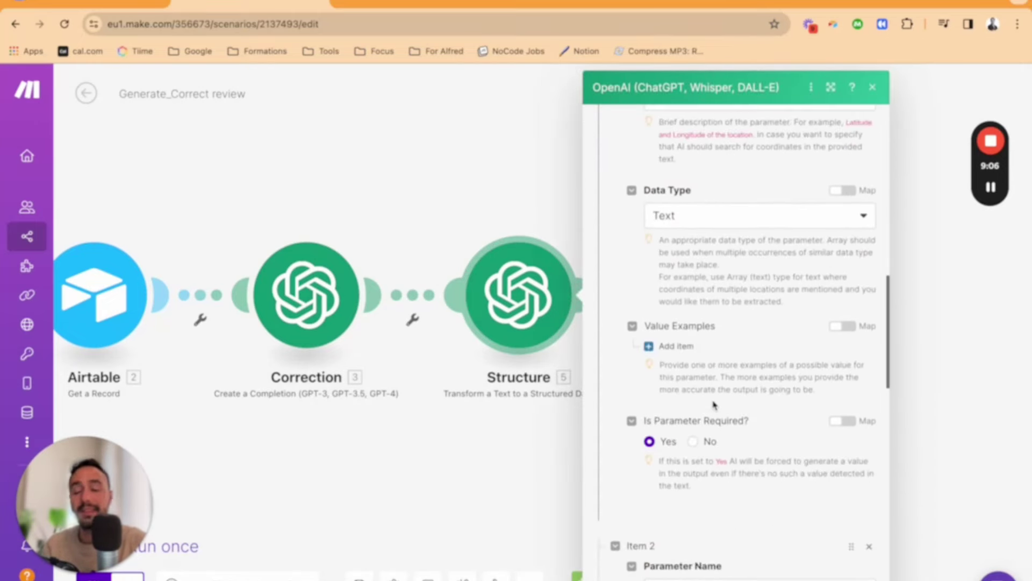
# Examine the moderation_score parameter's description, data type and value examples, highlighting the "checked" example.
pyautogui.scroll(-6, 714, 405)
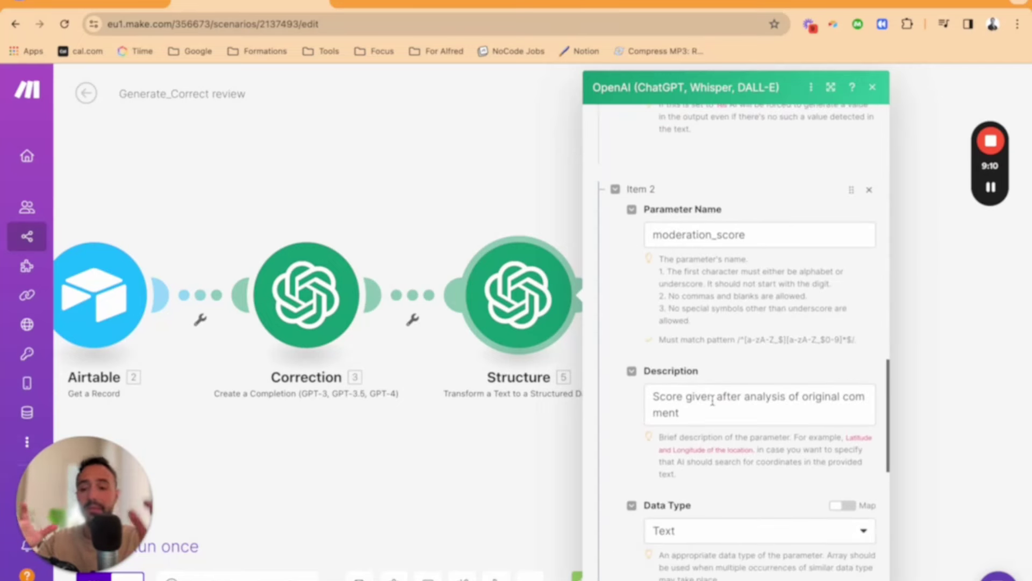
pyautogui.scroll(-2, 712, 400)
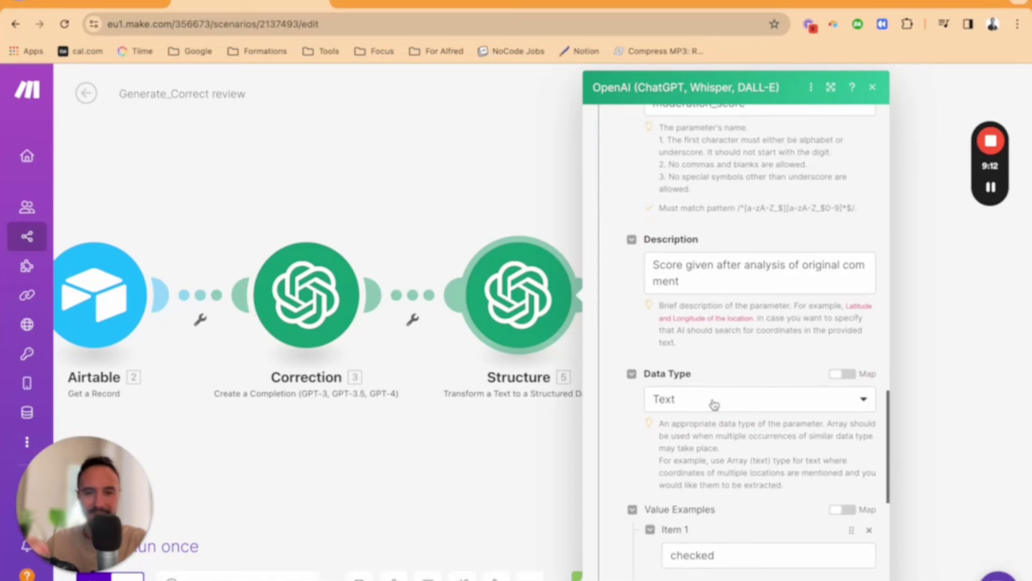
pyautogui.scroll(-4, 715, 404)
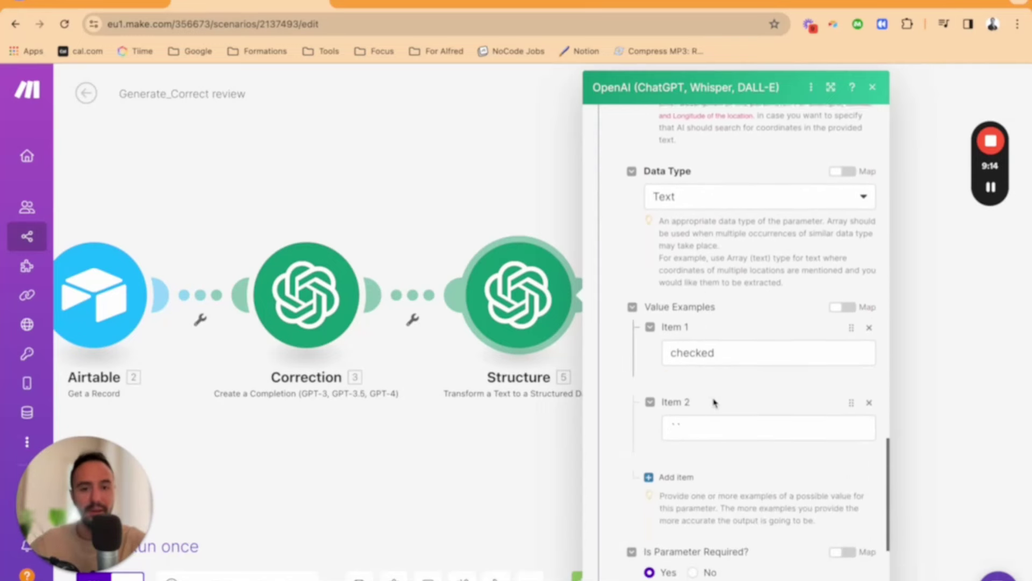
pyautogui.doubleClick(728, 307)
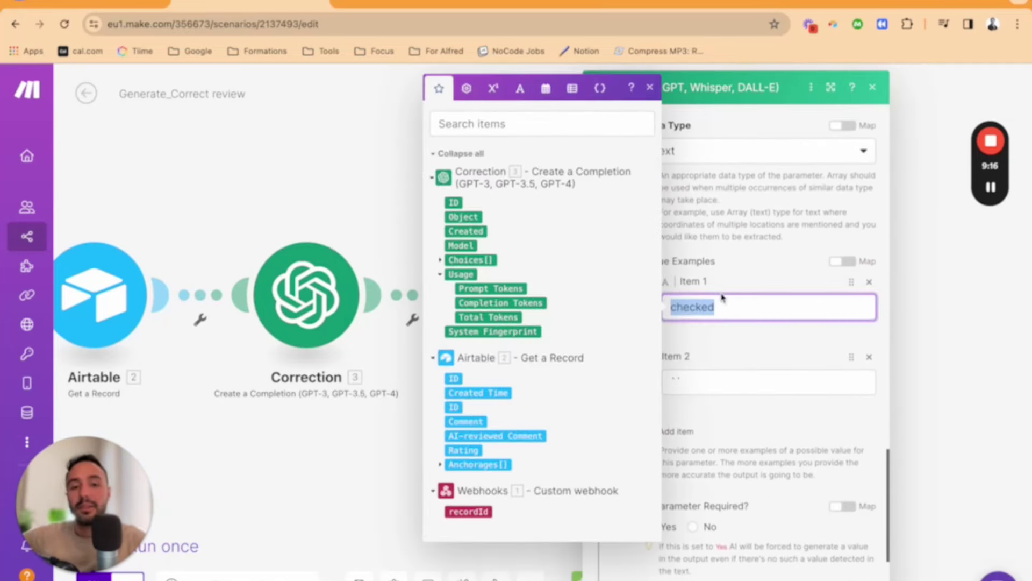
pyautogui.scroll(-2, 788, 364)
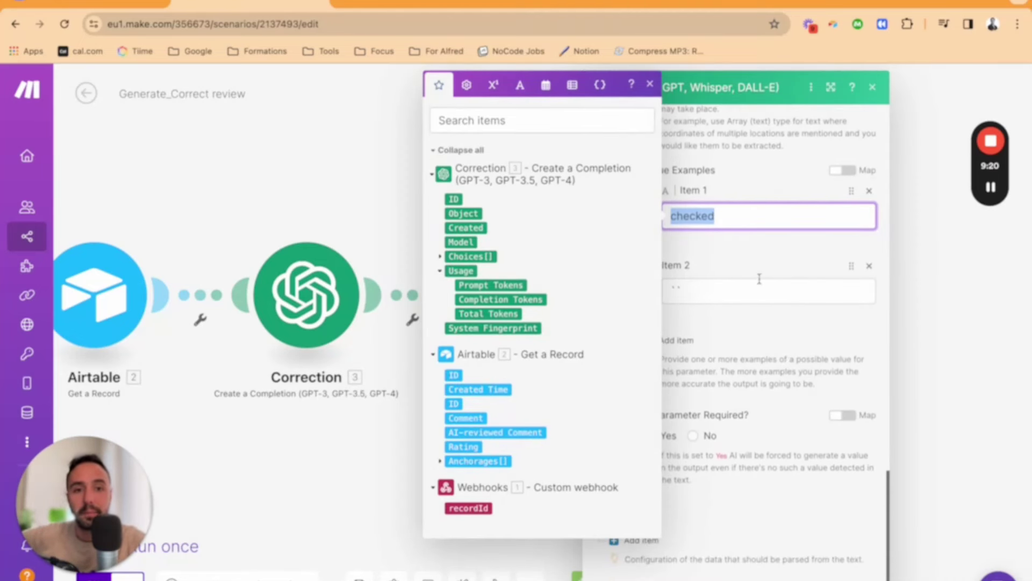
pyautogui.scroll(5, 759, 279)
# Compare the moderation checkboxes and comments of reviews 55 to 57 in Airtable, then return to Make's Structure module and dismiss the mapping list.
pyautogui.click(99, 5)
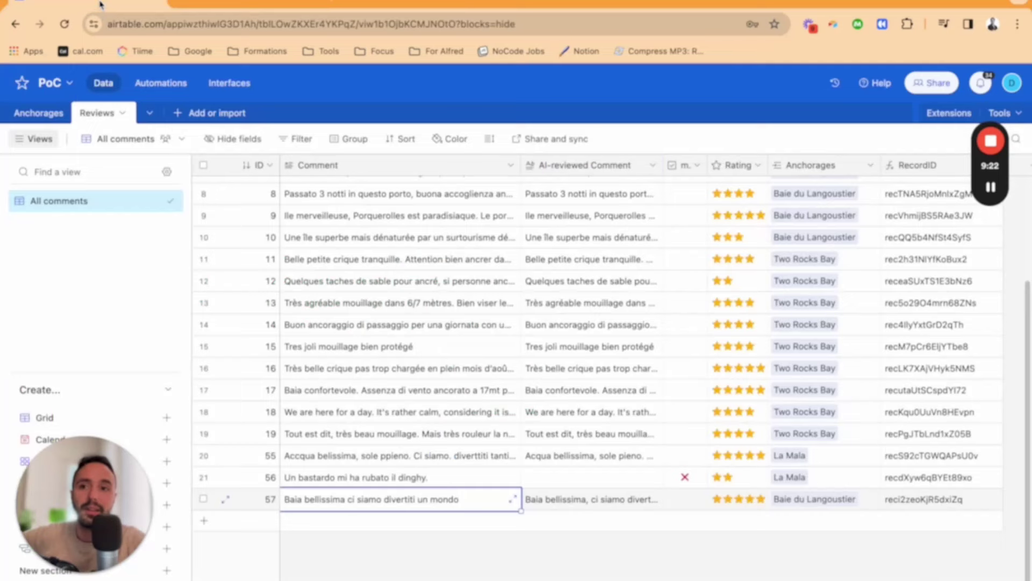
pyautogui.click(684, 500)
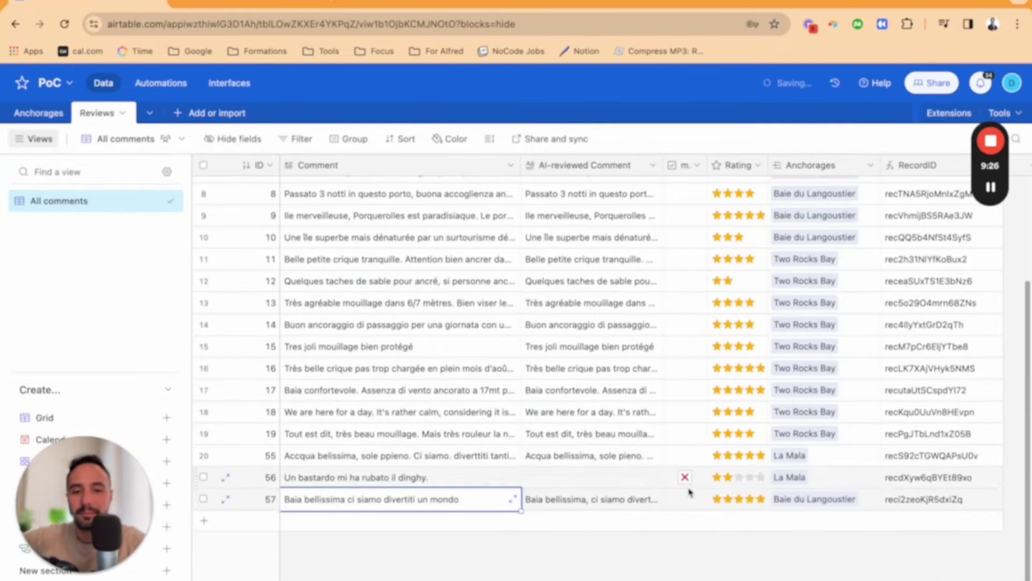
pyautogui.click(685, 455)
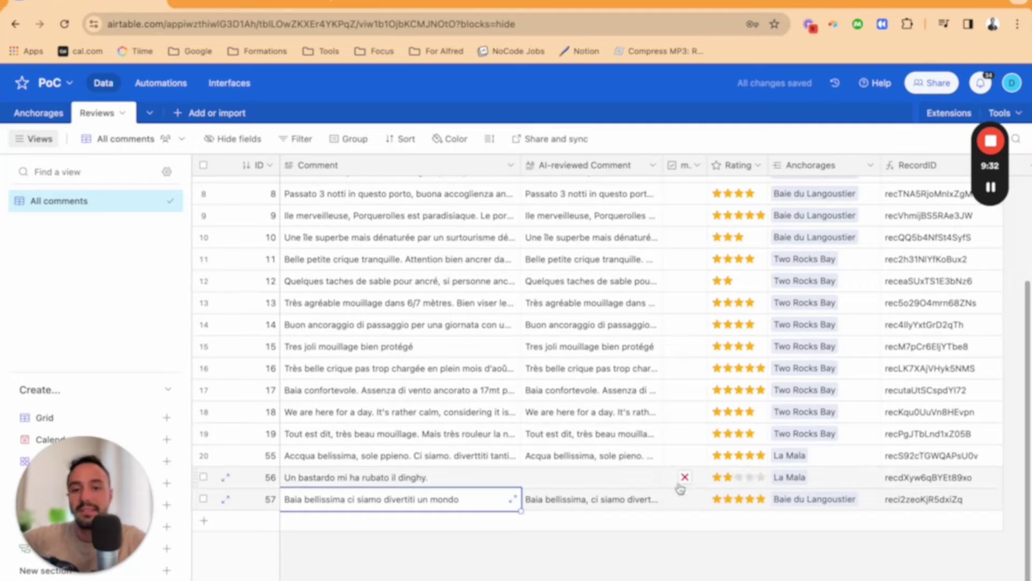
pyautogui.click(347, 477)
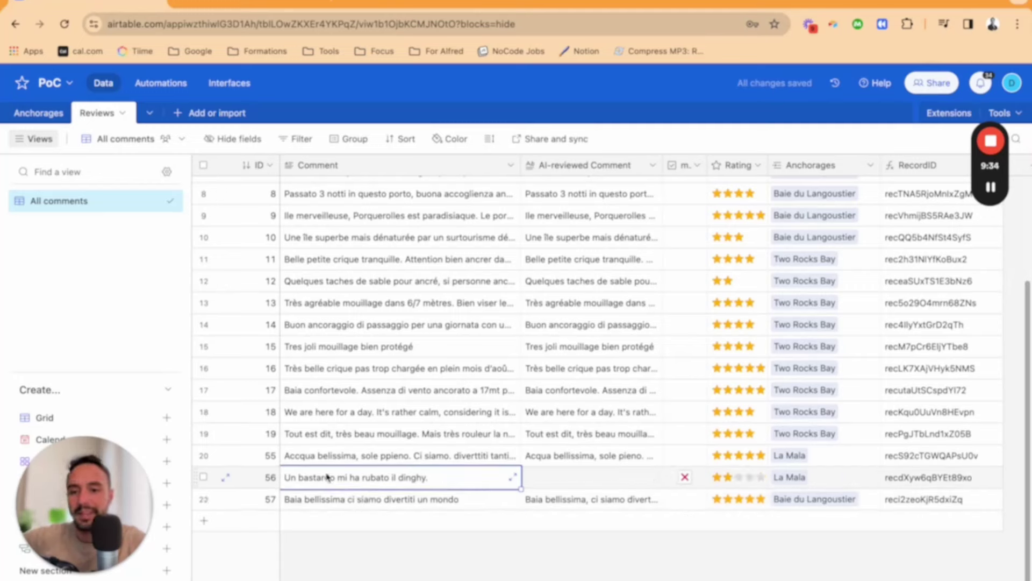
pyautogui.click(257, 4)
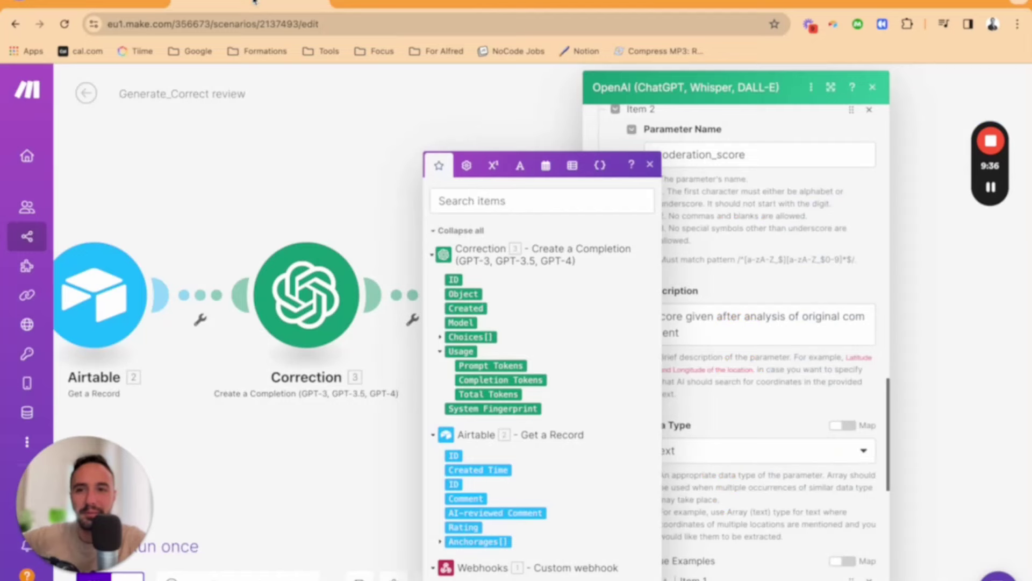
pyautogui.click(897, 97)
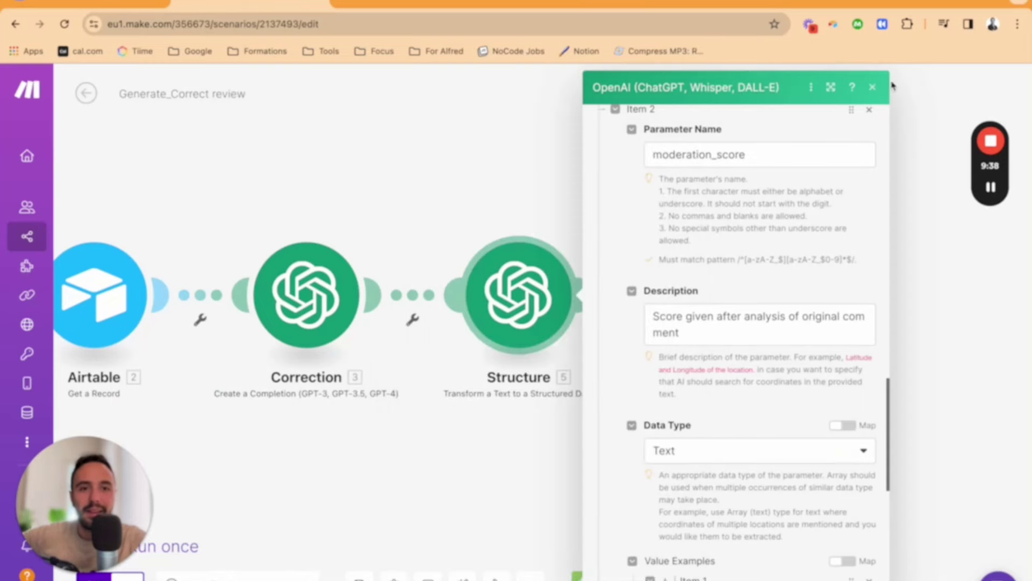
# Close the Structure module and examine the AI-reviewed Comment and moderation_score mappings in Airtable's Update a Record module, closing it when done.
pyautogui.click(873, 89)
pyautogui.click(745, 323)
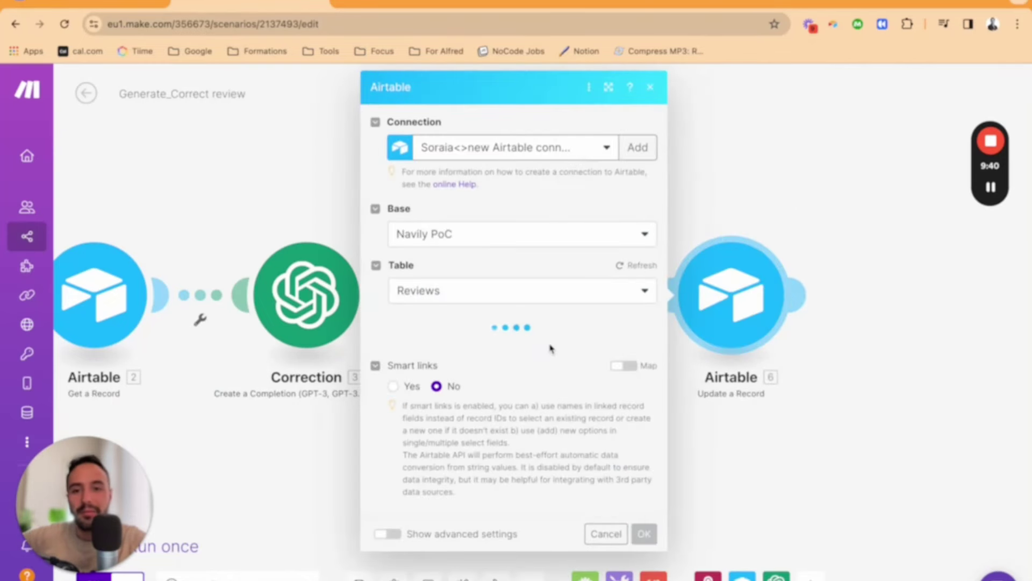
pyautogui.scroll(-5, 551, 349)
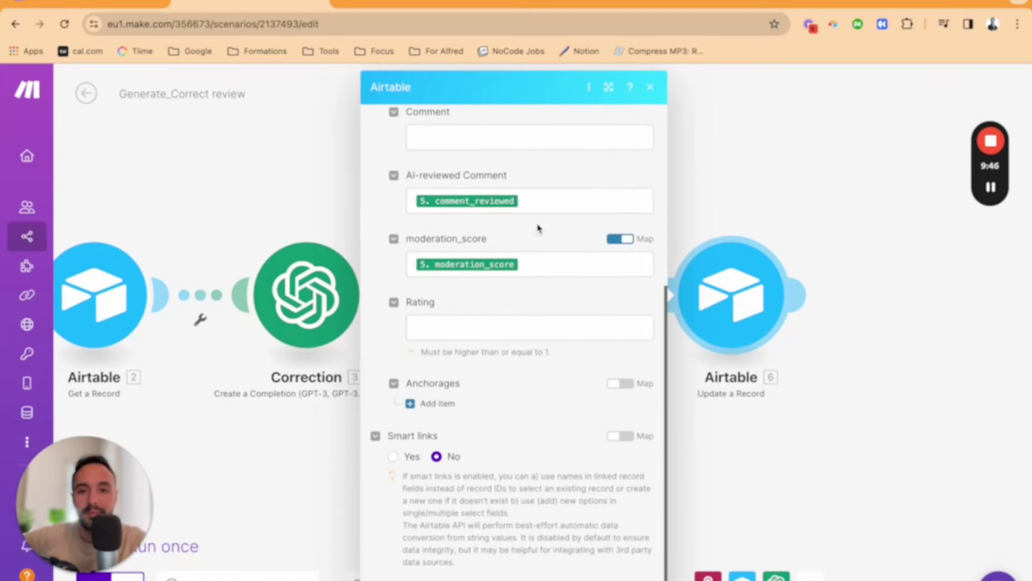
pyautogui.click(591, 202)
pyautogui.moveTo(592, 203); pyautogui.dragTo(295, 181)
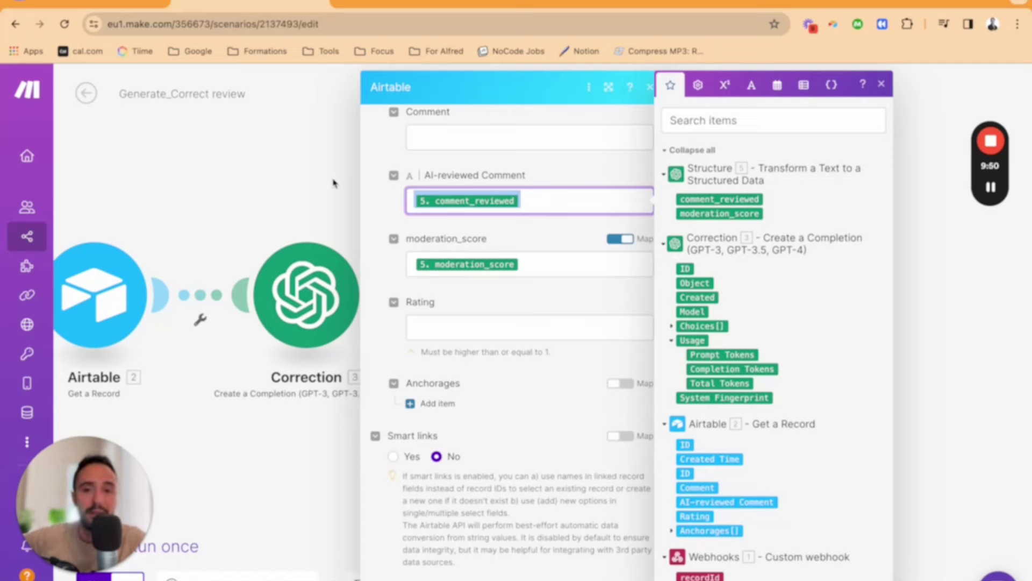
pyautogui.moveTo(511, 263); pyautogui.dragTo(290, 247)
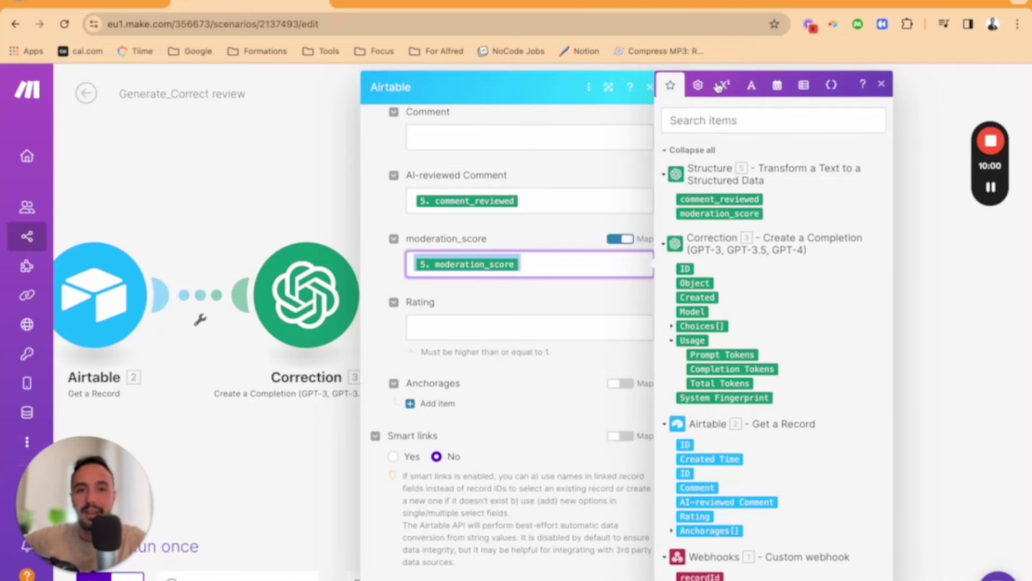
pyautogui.click(649, 87)
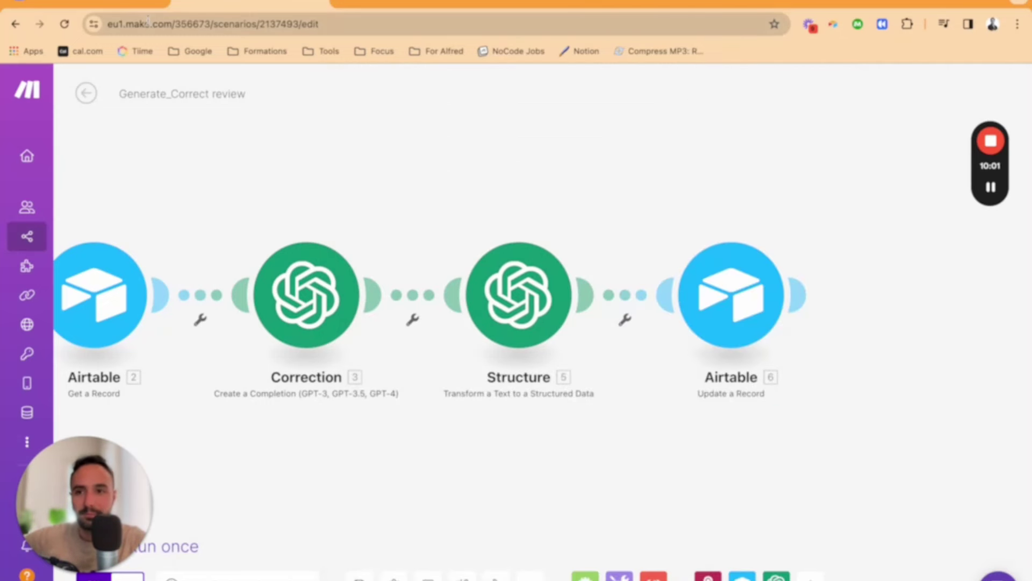
# Switch to Airtable's Reviews table and view the full AI-reviewed Comment of review 57.
pyautogui.click(114, 2)
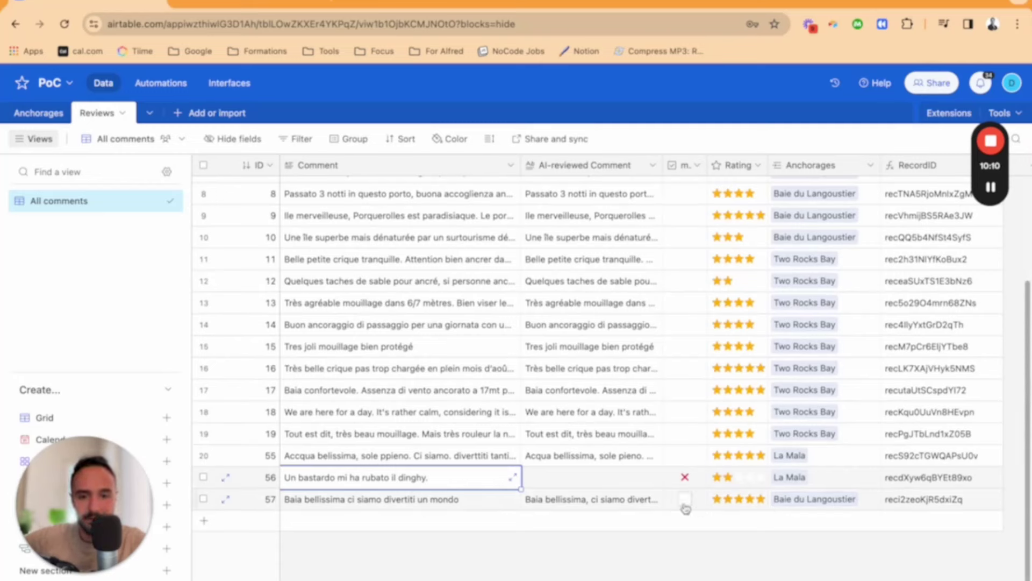
pyautogui.click(591, 503)
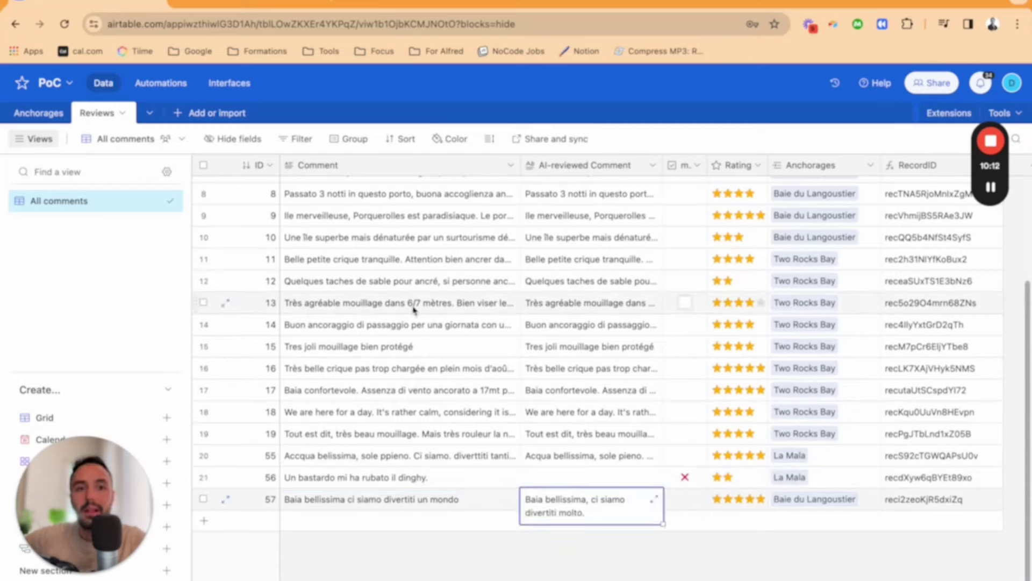
# Open the Anchorages field's settings and inspect the Link to another record type and its available tables, leaving the field type unchanged.
pyautogui.click(807, 186)
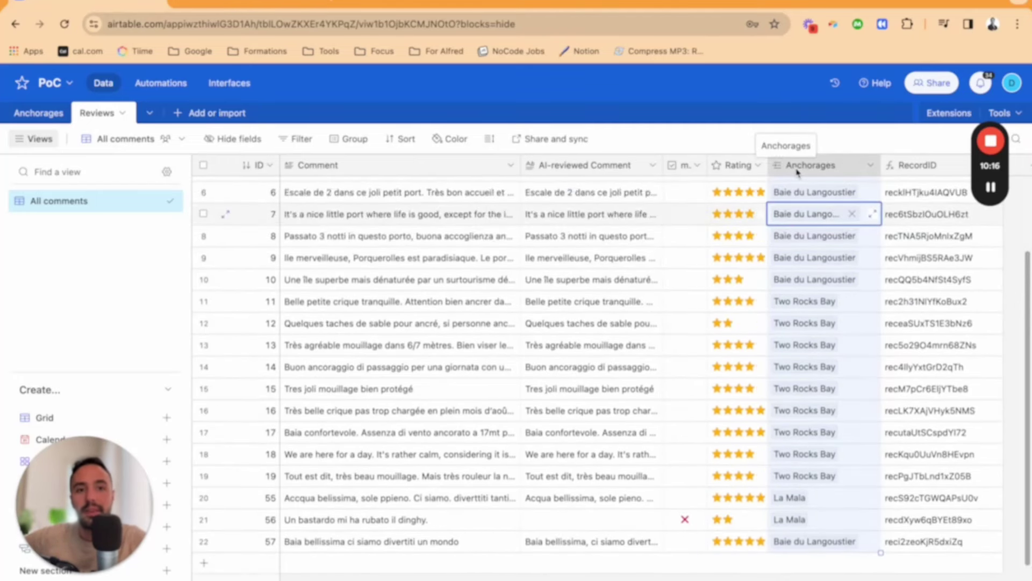
pyautogui.doubleClick(798, 173)
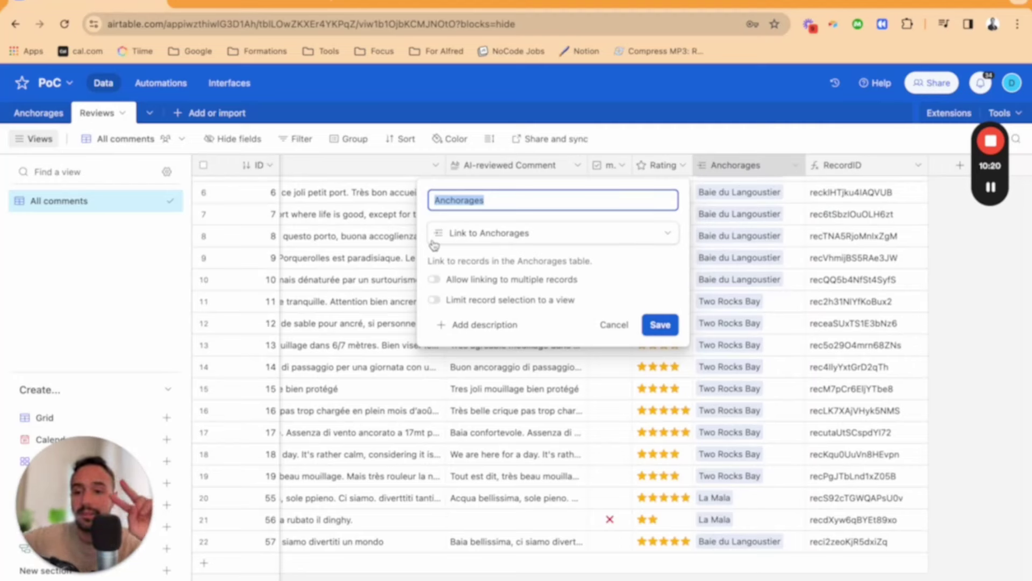
pyautogui.click(500, 234)
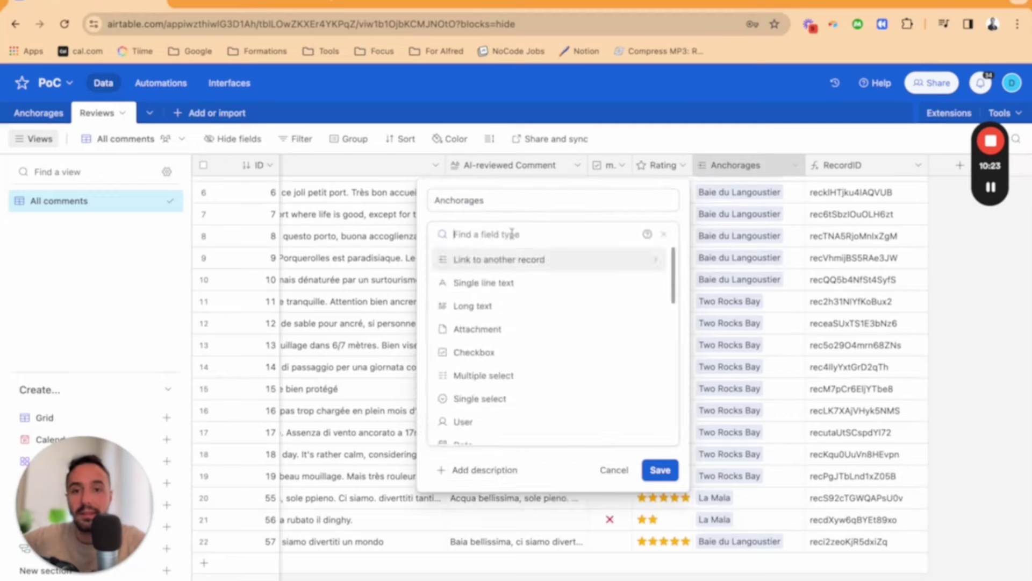
pyautogui.click(485, 263)
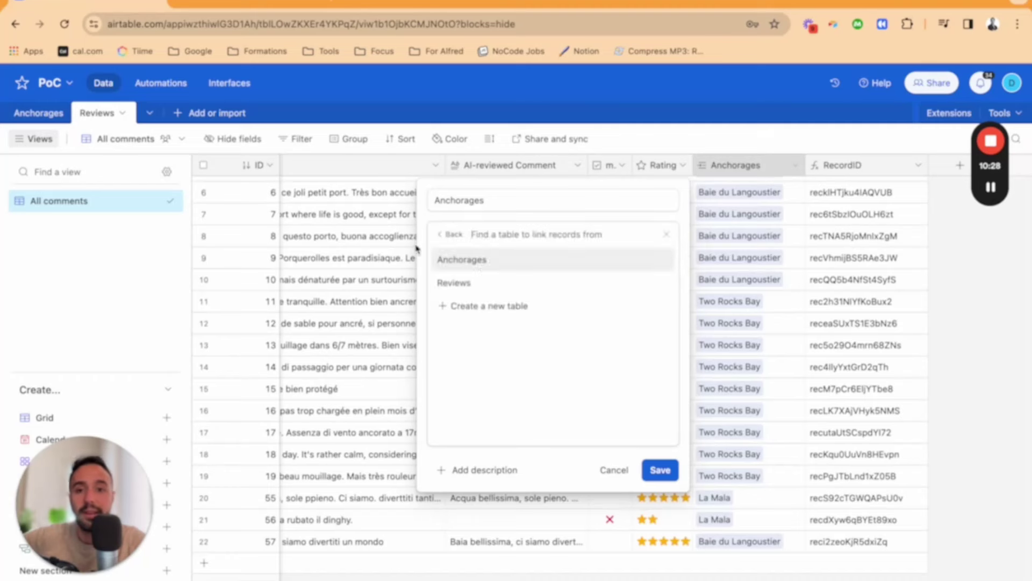
pyautogui.click(444, 235)
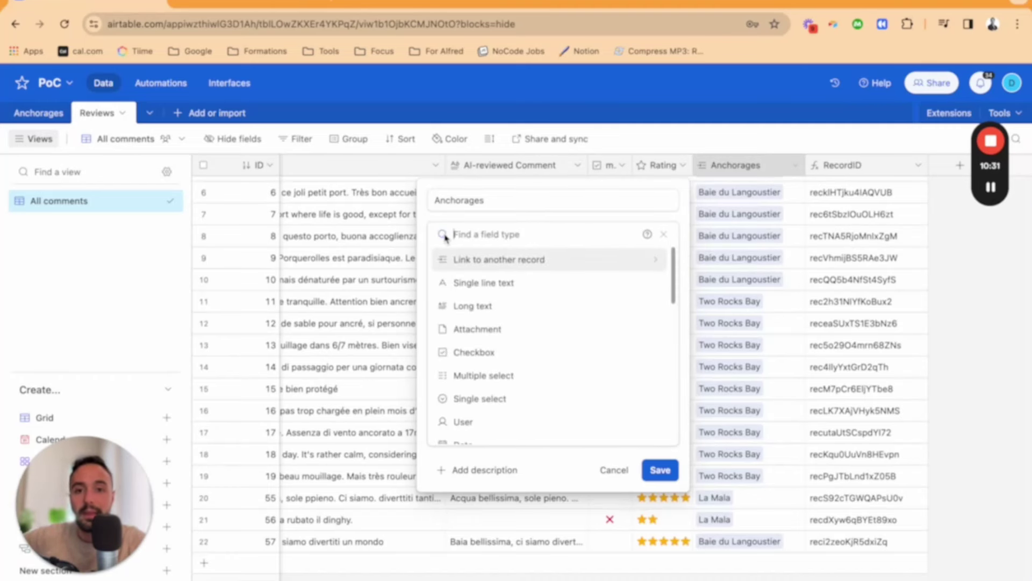
pyautogui.click(665, 234)
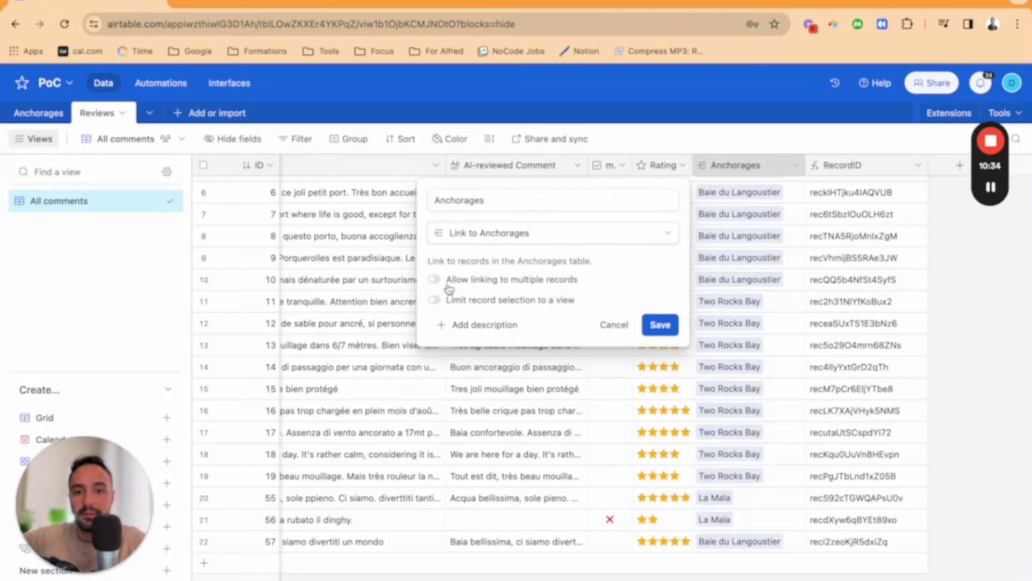